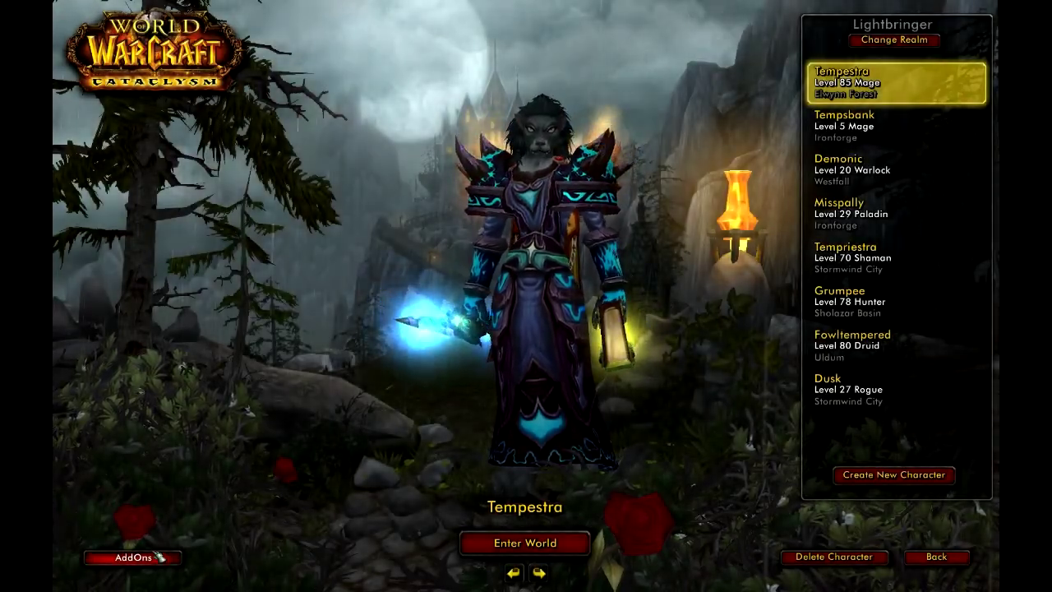
# - Enable the Curse Raid Tracker addon in the AddOns list and confirm
pyautogui.click(132, 556)
pyautogui.scroll(-2, 745, 195)
pyautogui.scroll(-2, 745, 196)
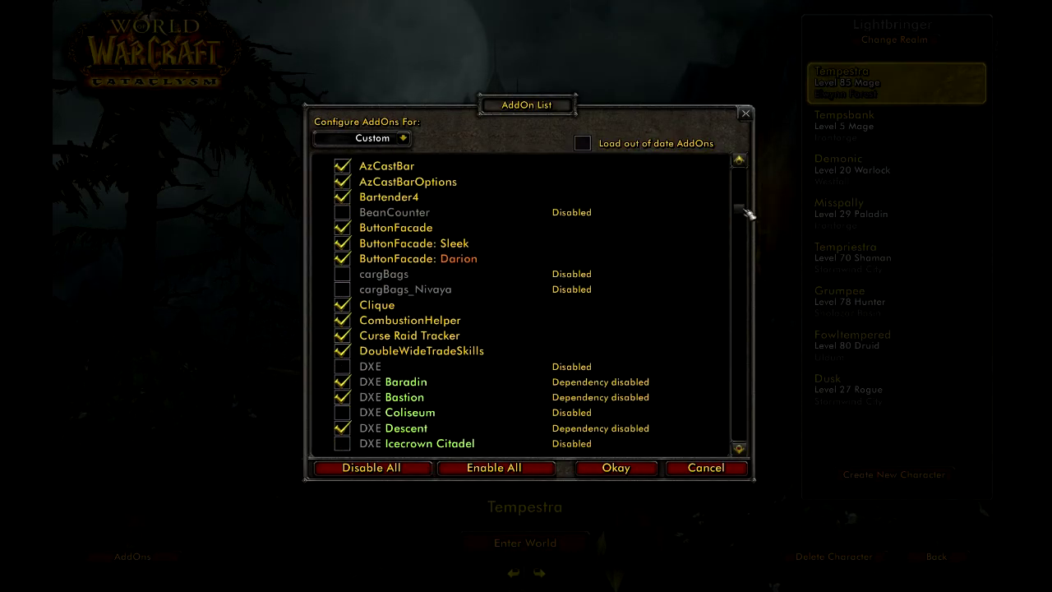
pyautogui.click(347, 337)
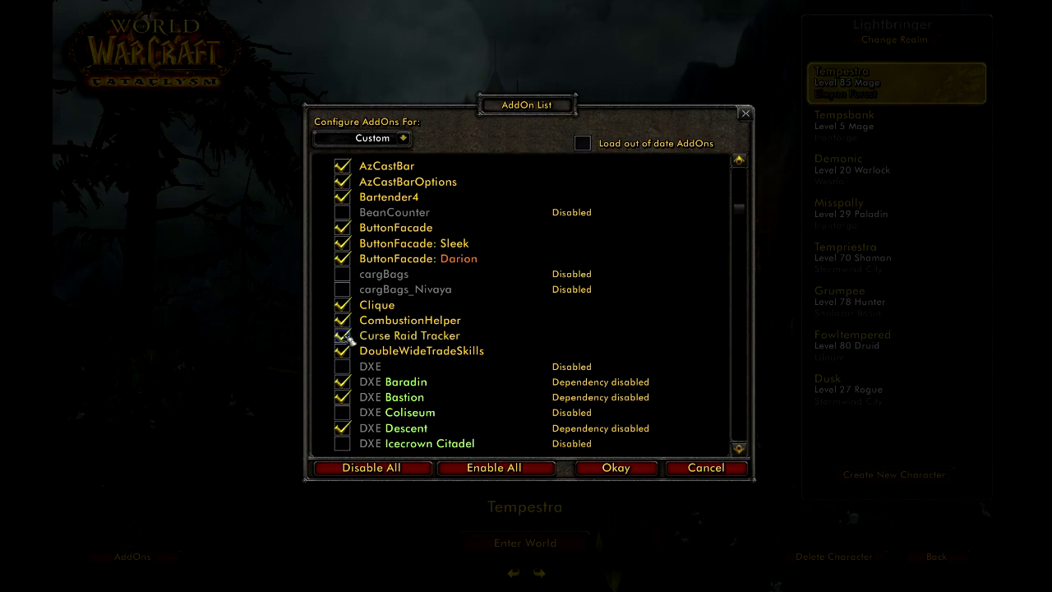
pyautogui.click(346, 337)
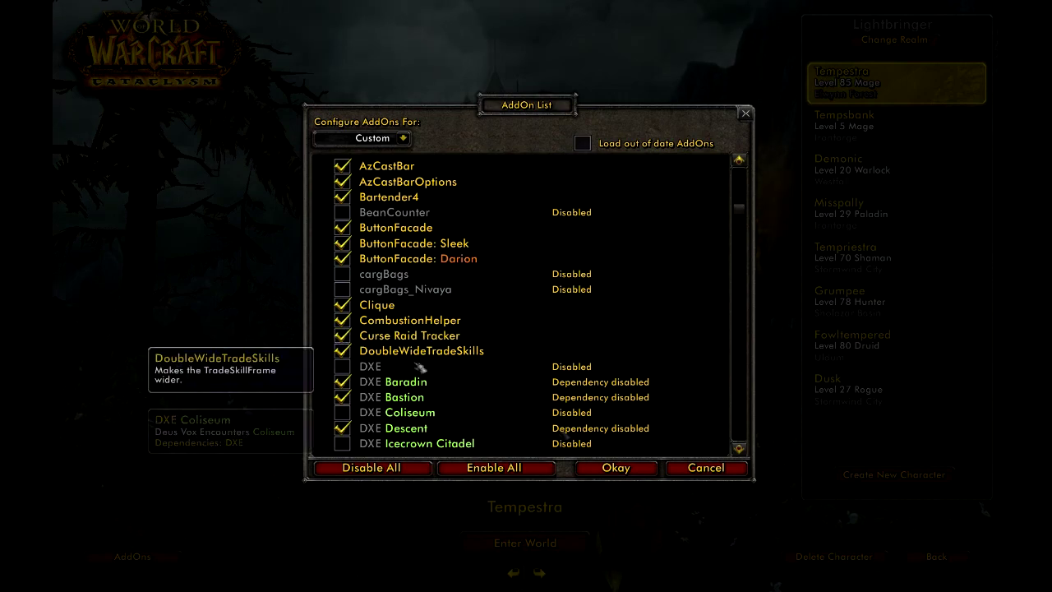
pyautogui.click(623, 468)
# - Enter the world as Tempestra and bring up the CurseRaidTracker pool settings via chat
pyautogui.click(575, 547)
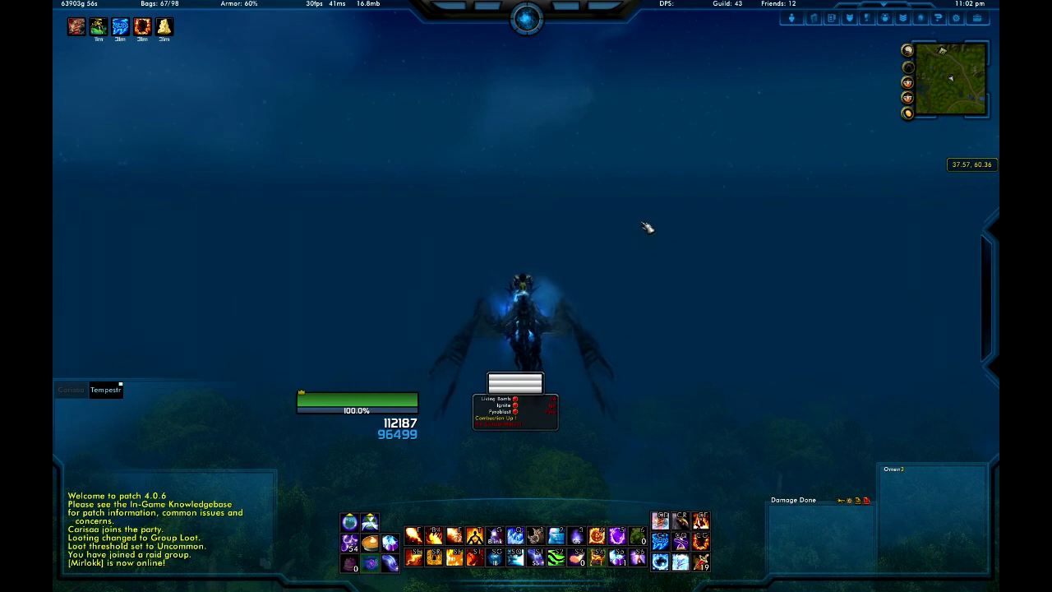
pyautogui.write('/cl')
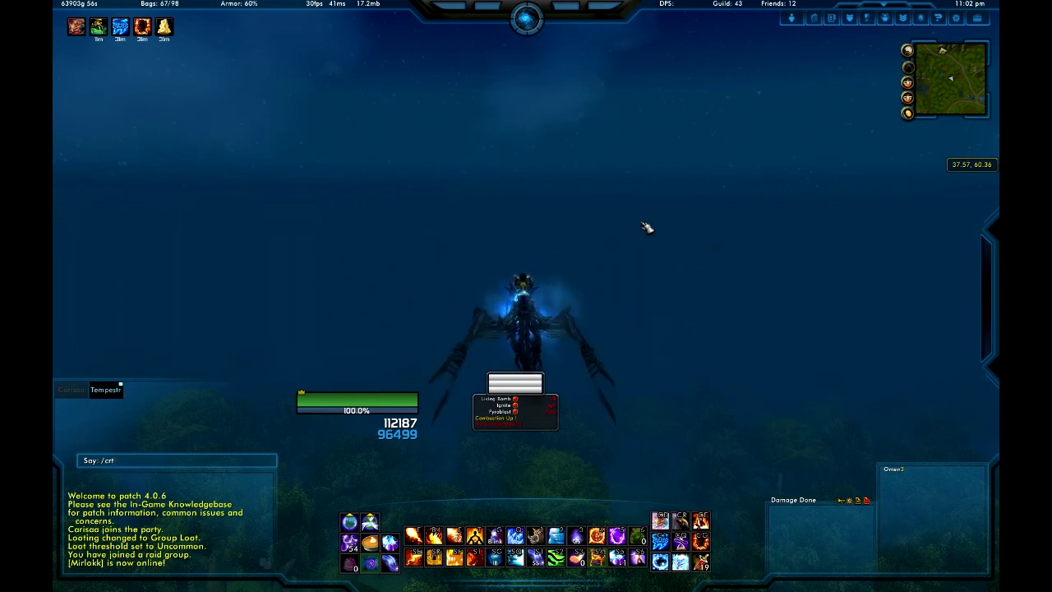
pyautogui.press('Return')
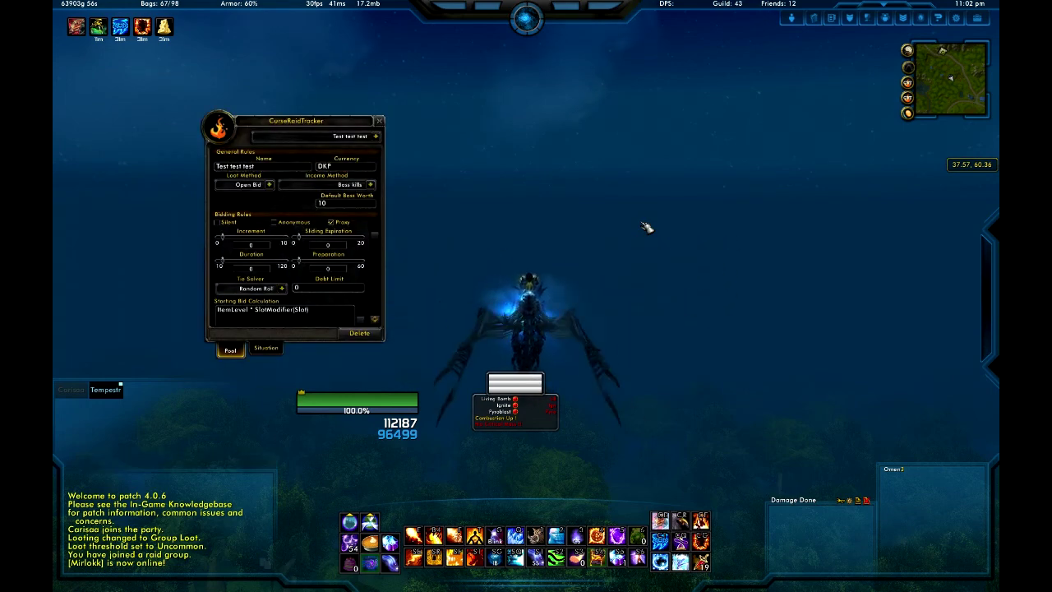
# - Start a new pool from the CurseRaidTracker pool dropdown
pyautogui.click(908, 82)
pyautogui.click(907, 82)
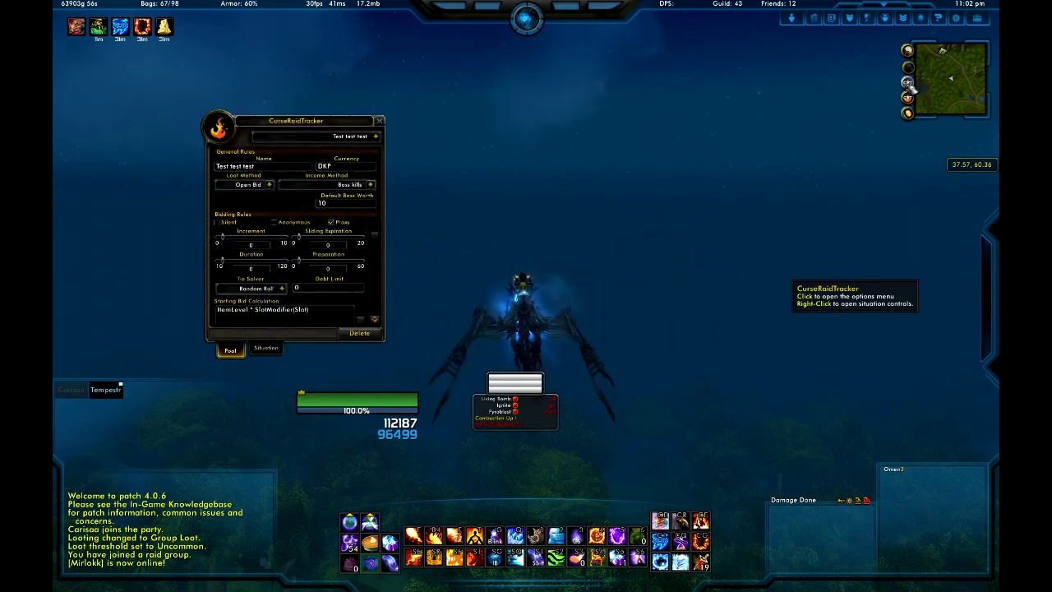
pyautogui.click(375, 136)
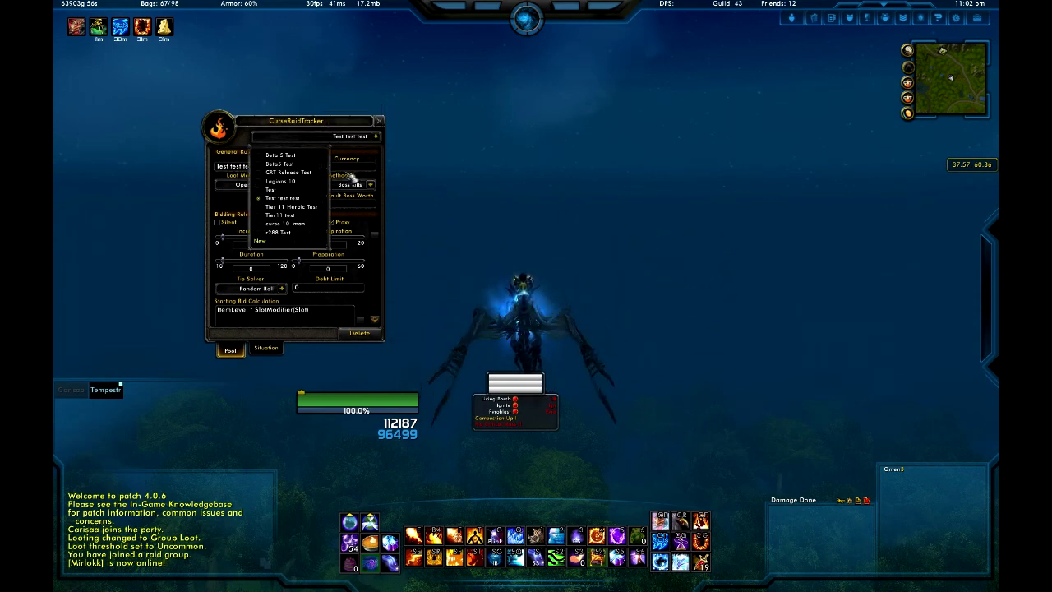
pyautogui.click(296, 244)
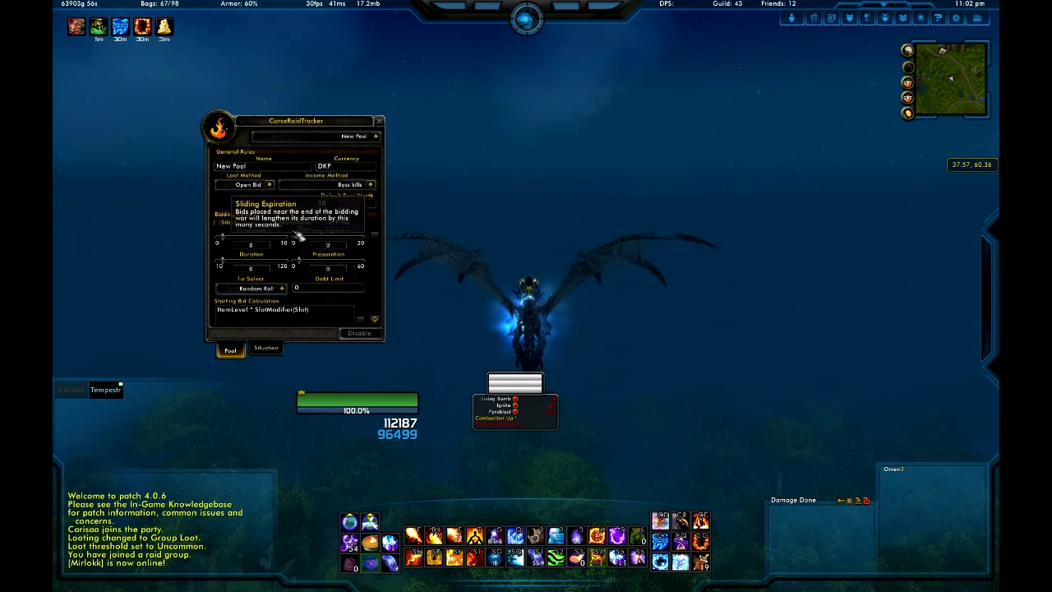
# - Name the pool 'Legions 10 Man Raiding - Addo' and set its currency to Points
pyautogui.click(292, 169)
pyautogui.write('Curse 10 man R')
pyautogui.hotkey('ctrl', 'a')
pyautogui.write('Legions 10 Man Rai')
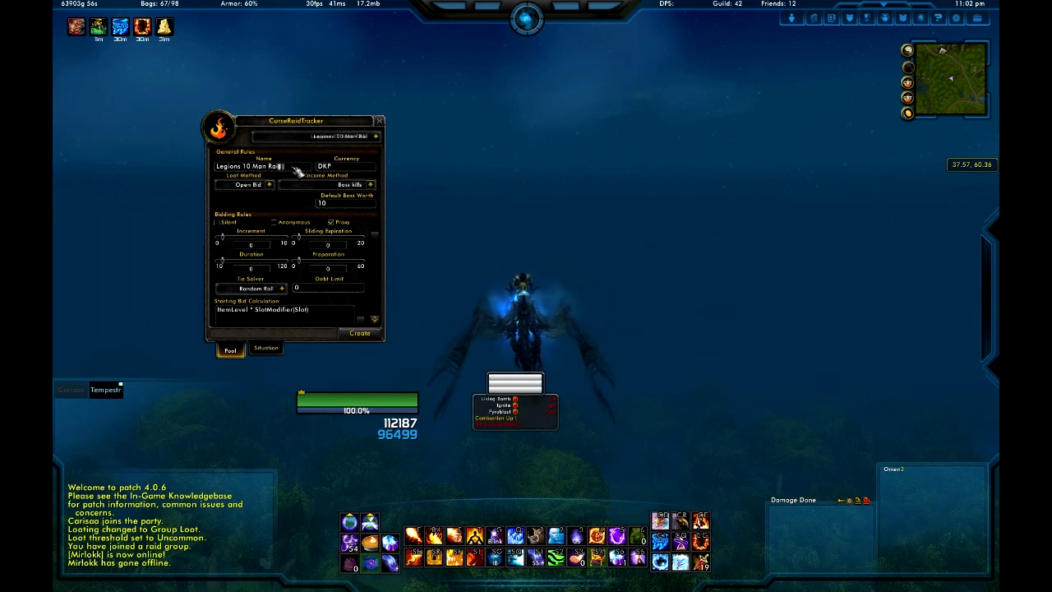
pyautogui.write('ding - Addo')
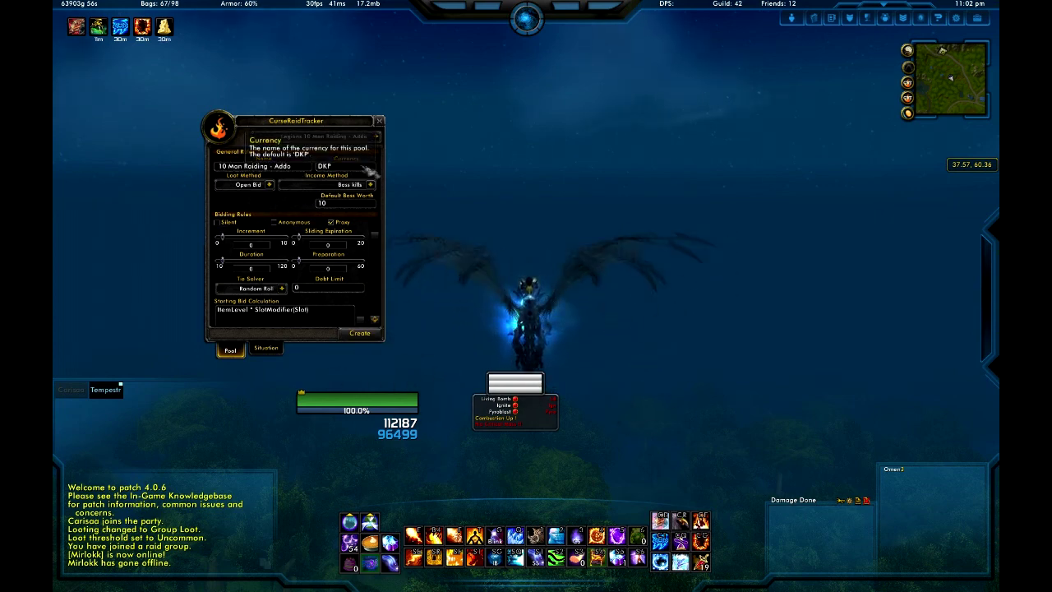
pyautogui.press('Tab')
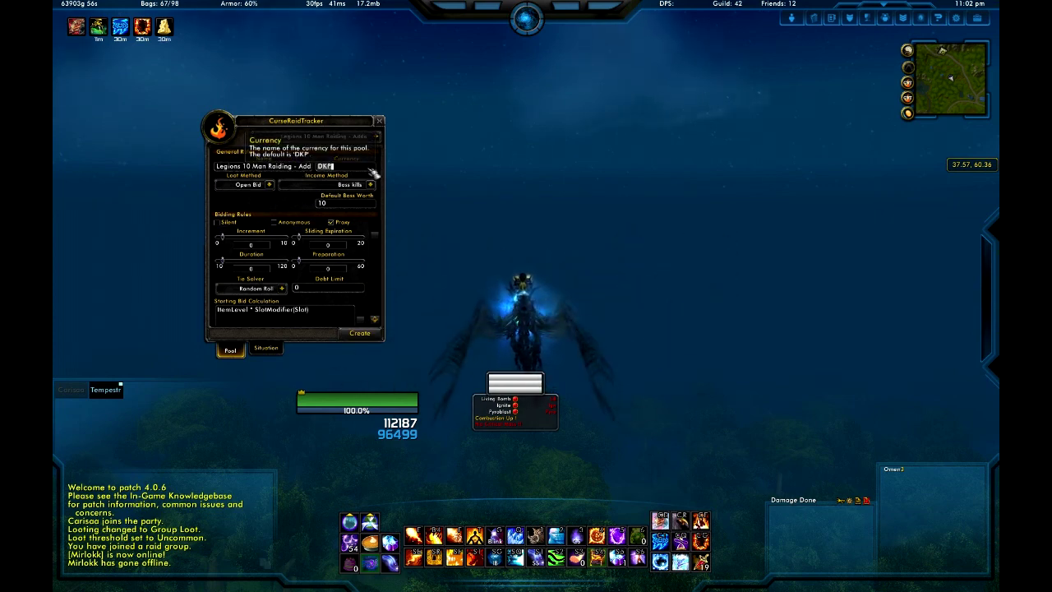
pyautogui.write('Points')
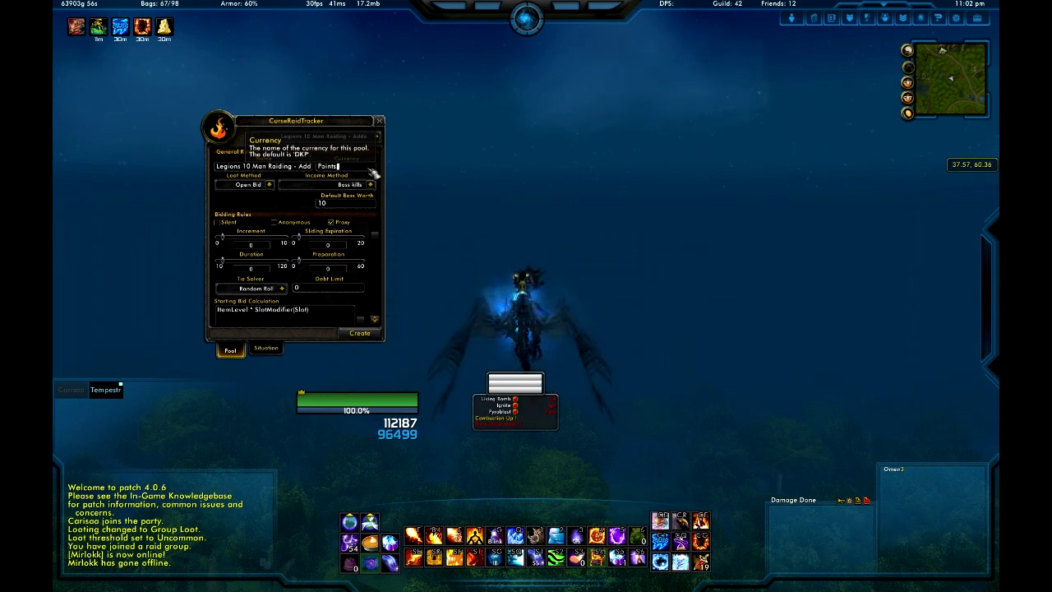
pyautogui.click(278, 186)
pyautogui.click(278, 186)
pyautogui.press('Tab')
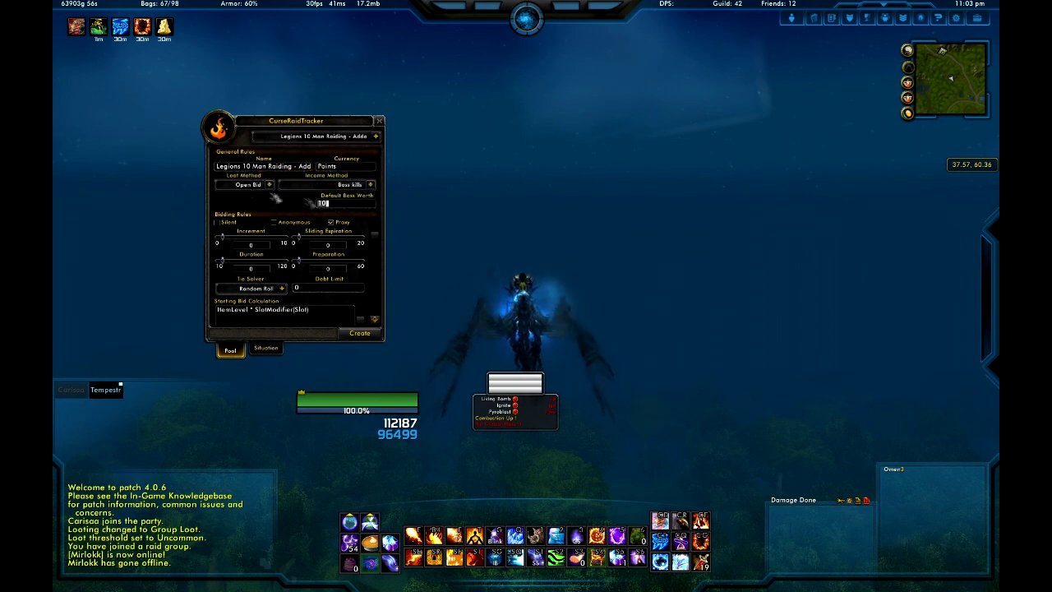
pyautogui.click(278, 185)
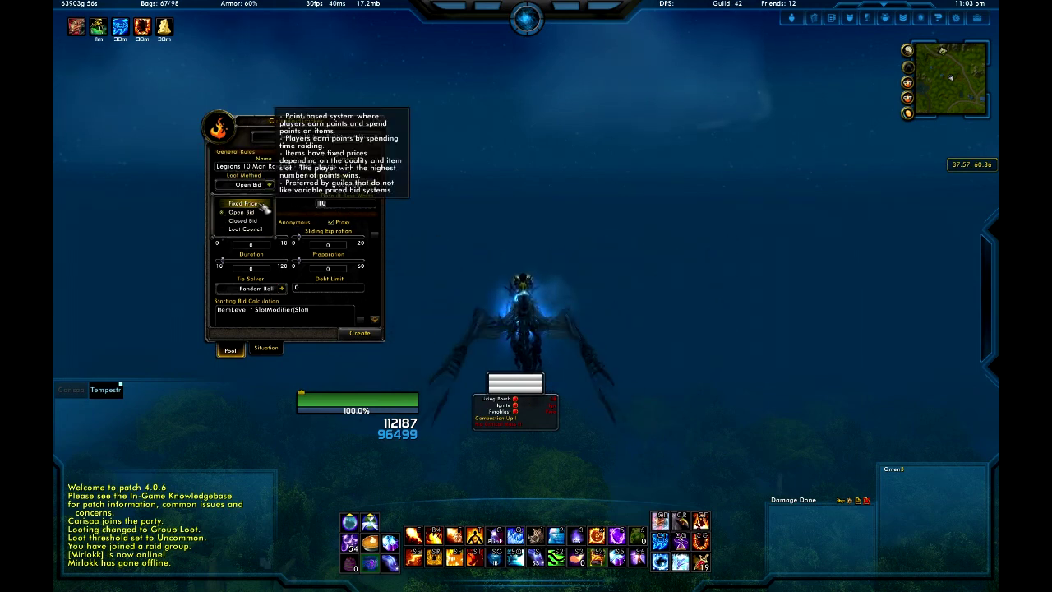
# - Try Fixed Price, Closed Bid and Loot Council, then settle on Open Bid loot
pyautogui.click(262, 206)
pyautogui.click(270, 185)
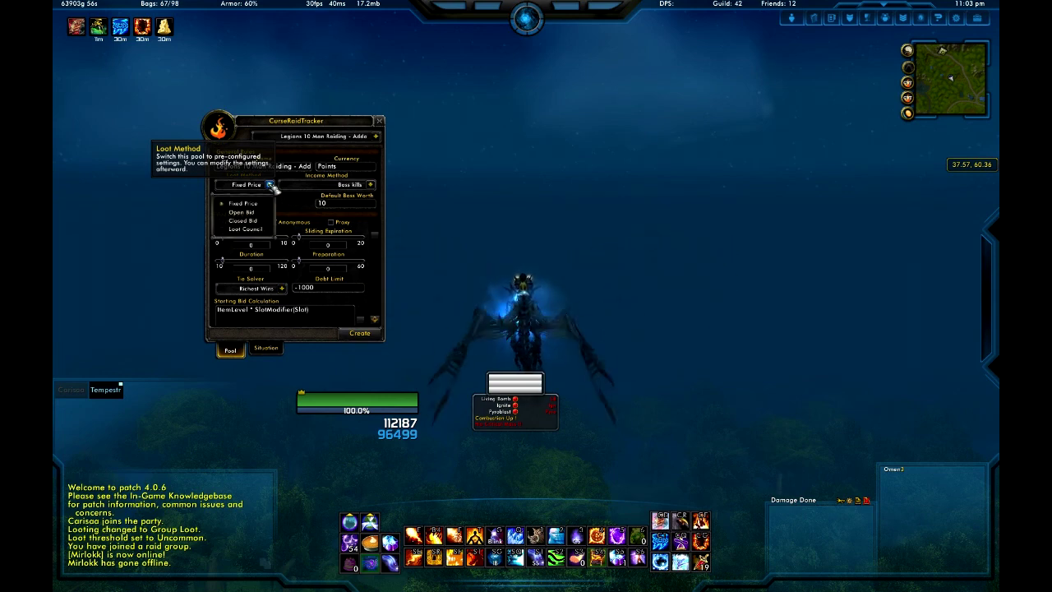
pyautogui.click(264, 215)
pyautogui.click(270, 185)
pyautogui.click(264, 222)
pyautogui.click(270, 185)
pyautogui.click(260, 229)
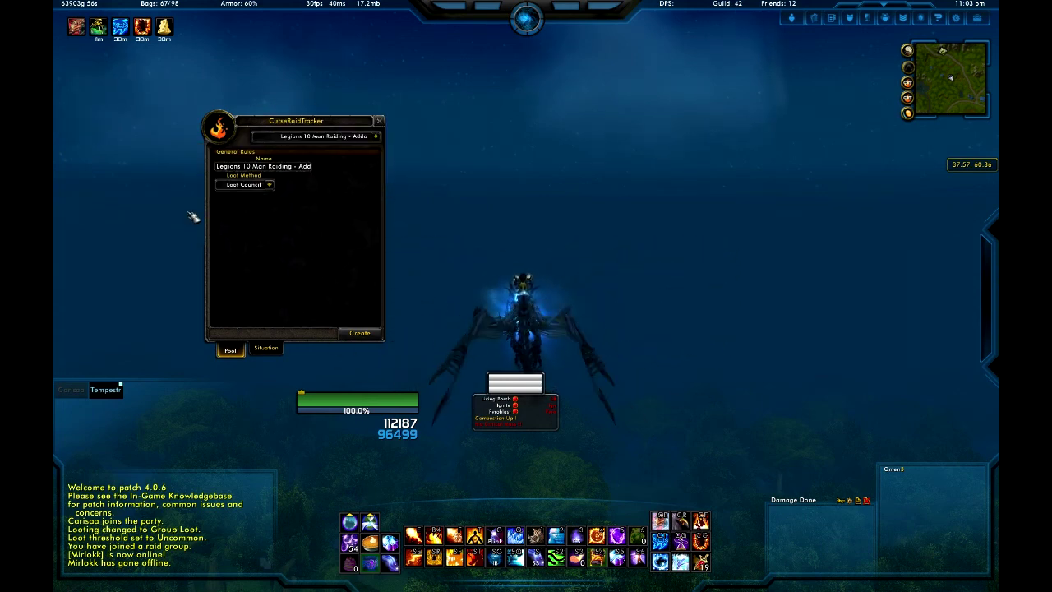
pyautogui.click(271, 186)
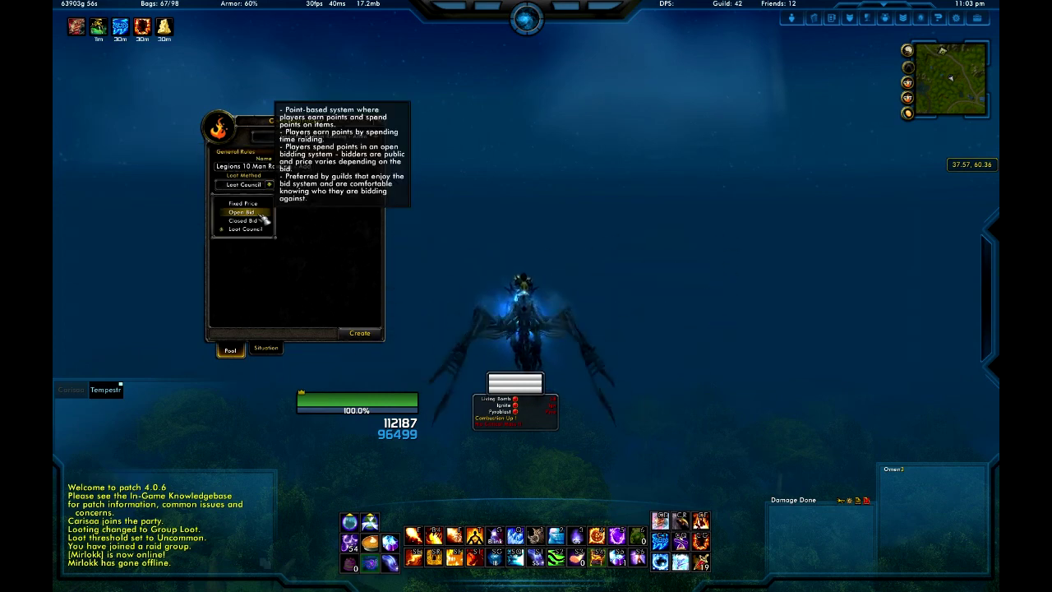
pyautogui.click(260, 213)
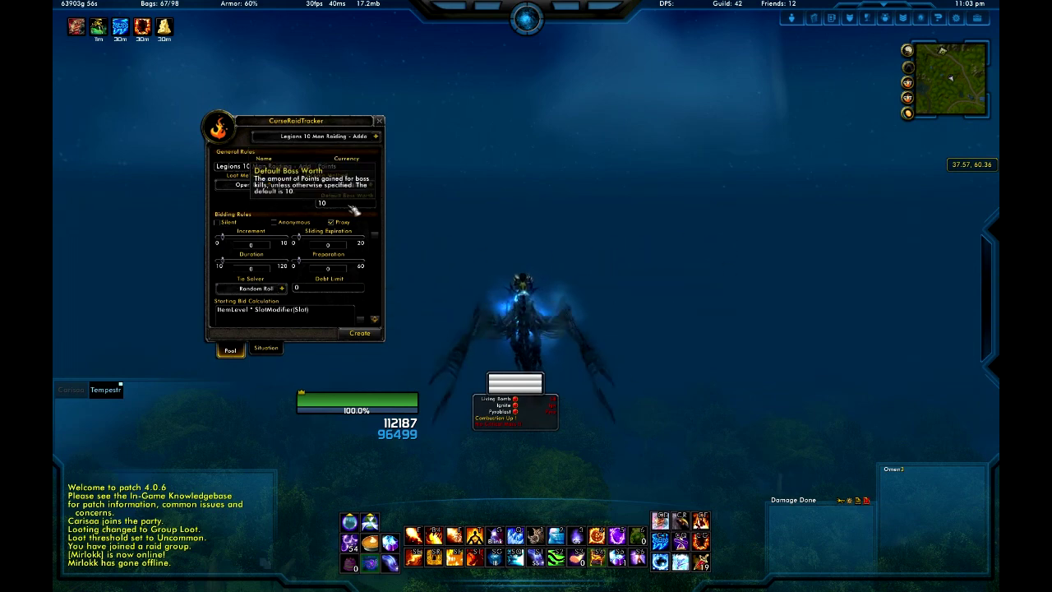
# - Set income to Run-based attendance at 99 points per run and create the pool
pyautogui.click(372, 185)
pyautogui.click(322, 212)
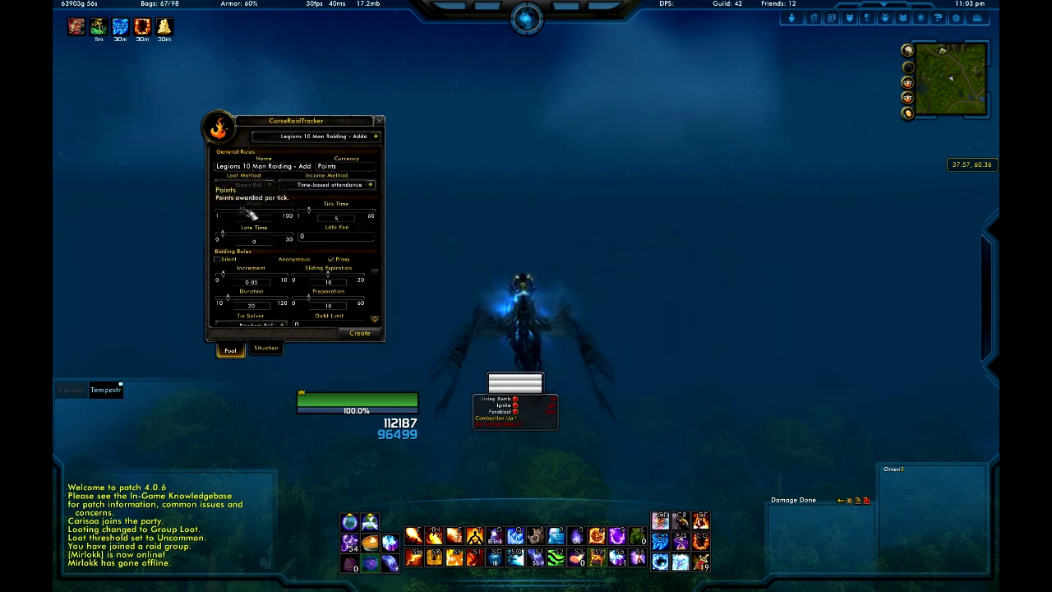
pyautogui.scroll(-3, 337, 214)
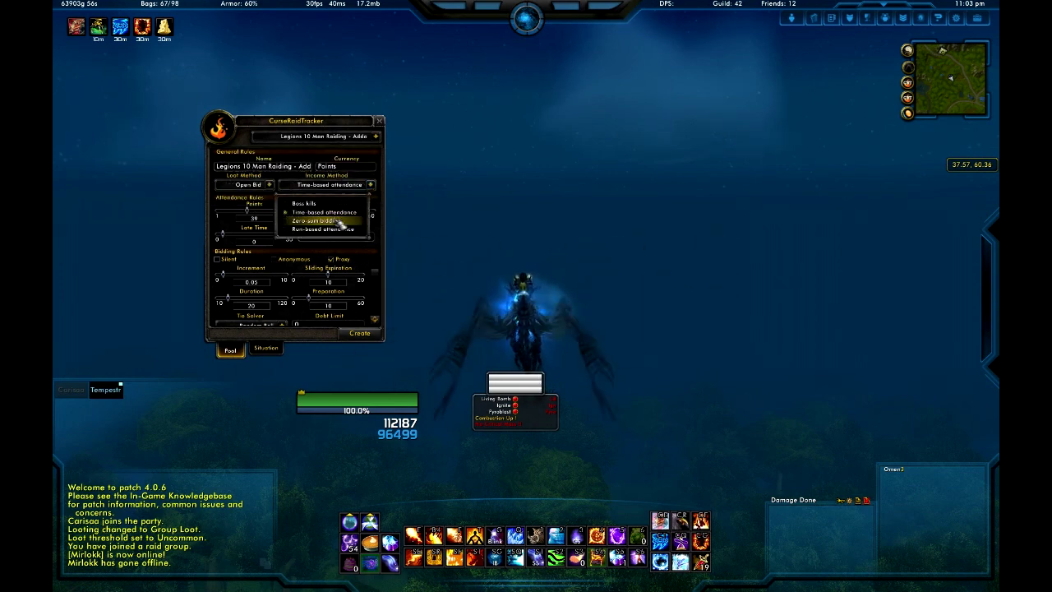
pyautogui.scroll(-2, 337, 222)
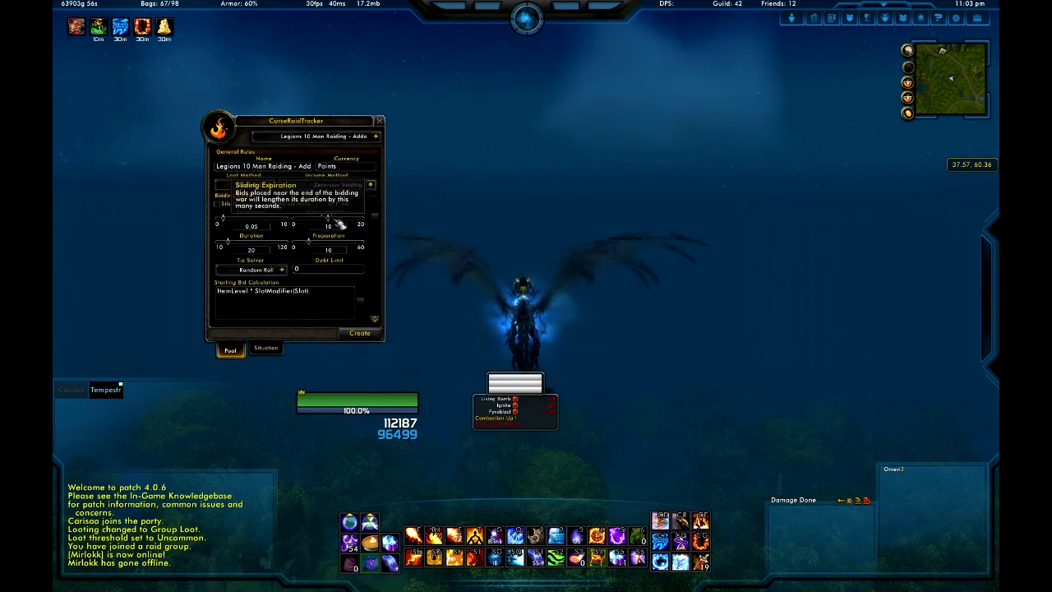
pyautogui.click(370, 184)
pyautogui.click(362, 230)
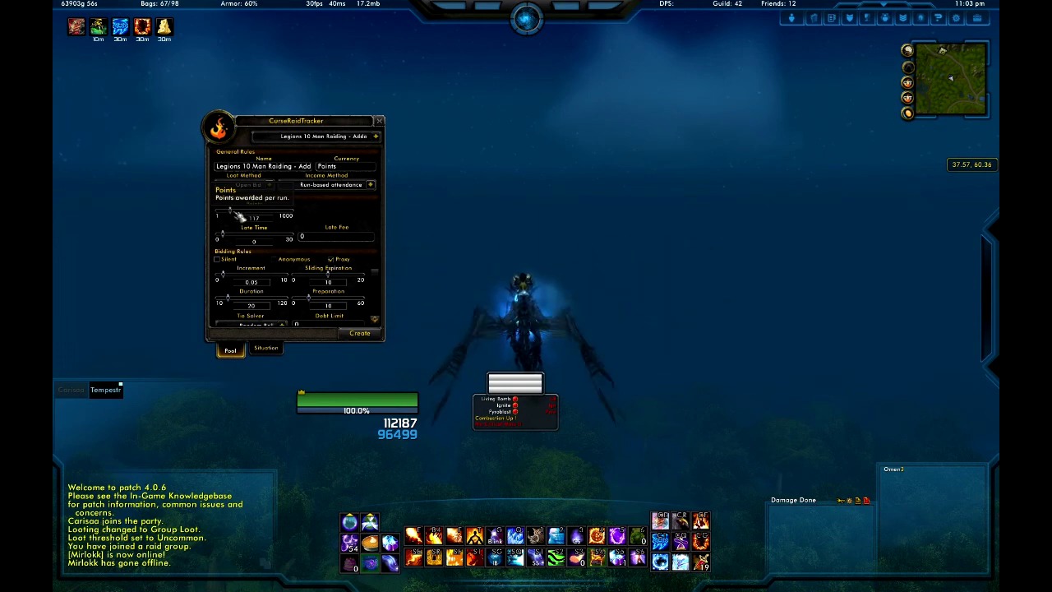
pyautogui.moveTo(238, 216); pyautogui.dragTo(237, 217)
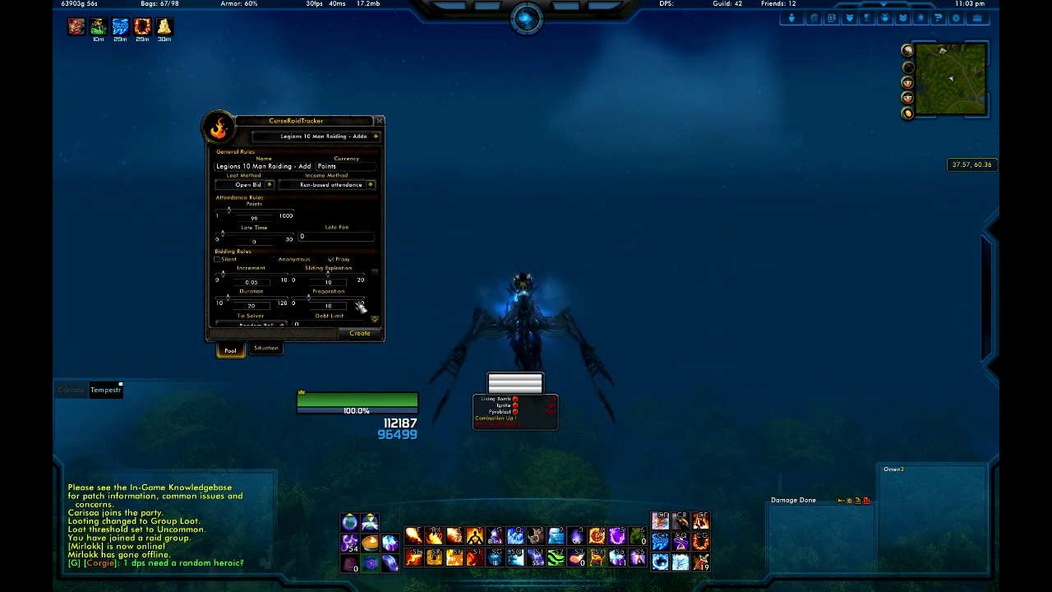
pyautogui.moveTo(376, 273); pyautogui.dragTo(379, 314)
pyautogui.click(361, 336)
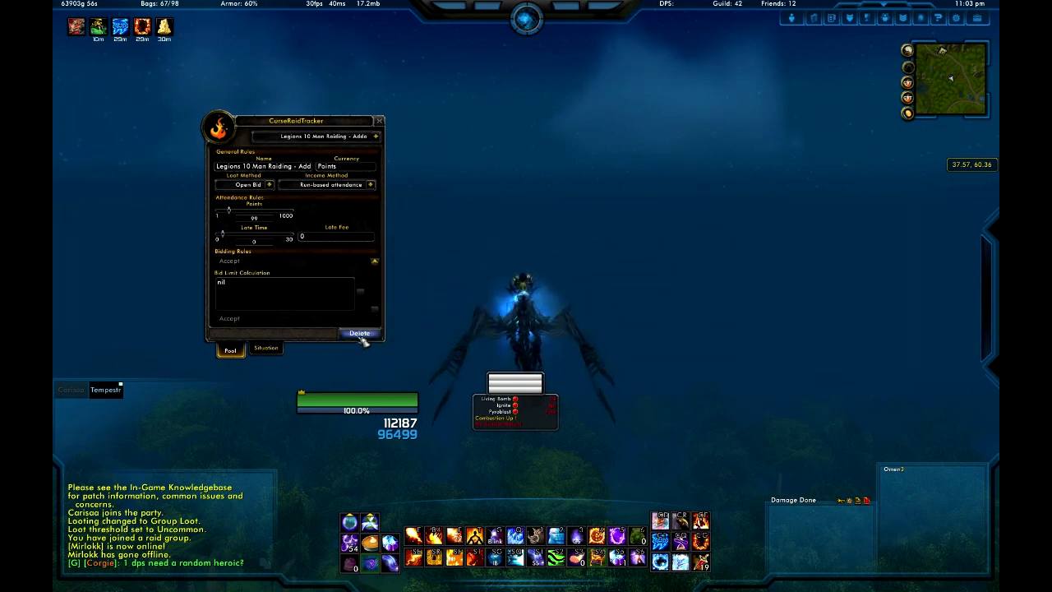
# - Close the tracker and view the raid group overview in the friends list
pyautogui.click(381, 122)
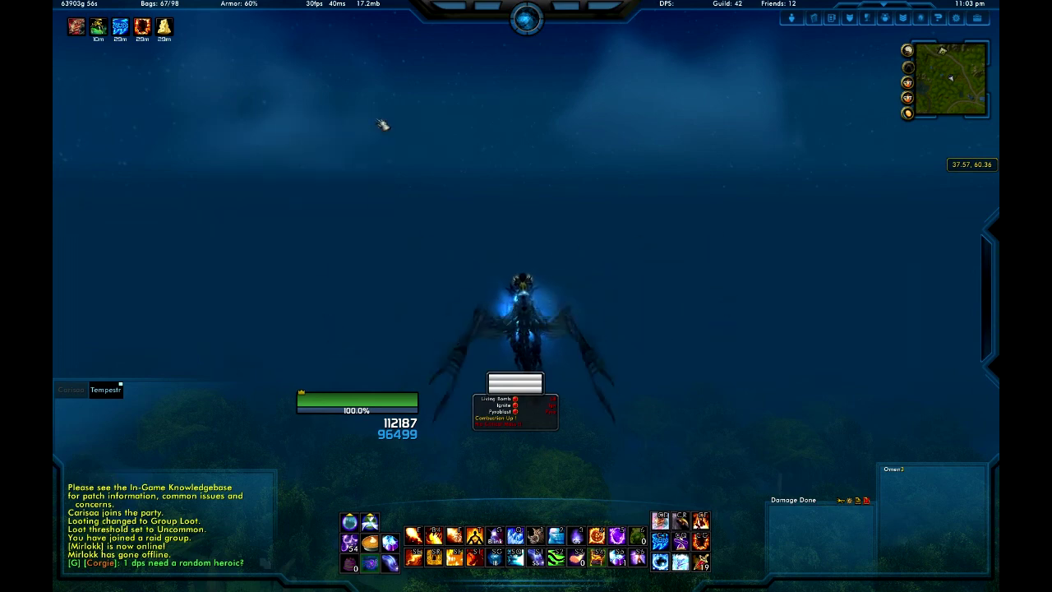
pyautogui.press('o')
pyautogui.click(179, 297)
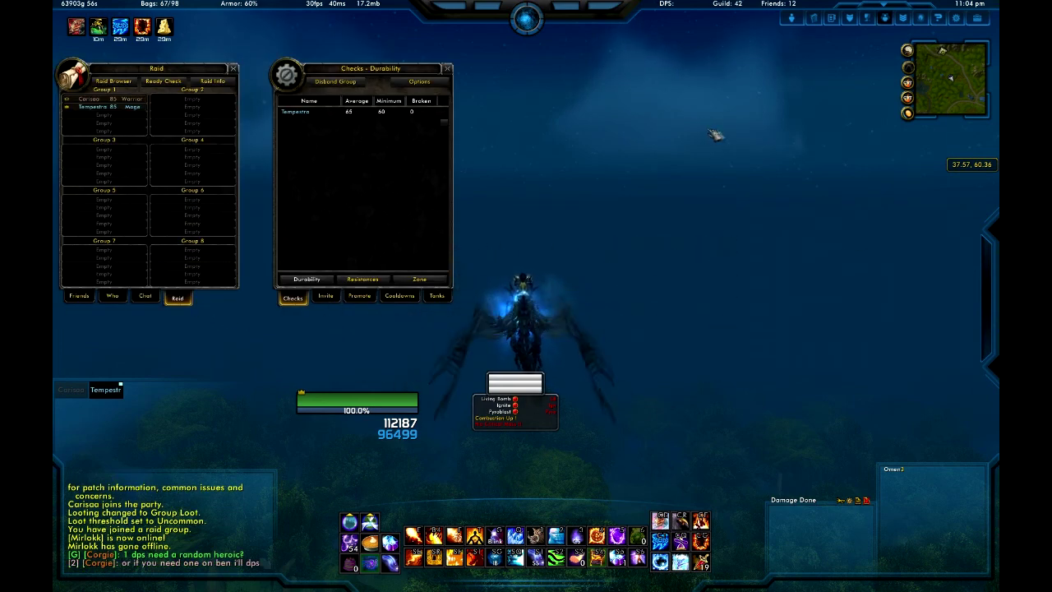
pyautogui.click(447, 68)
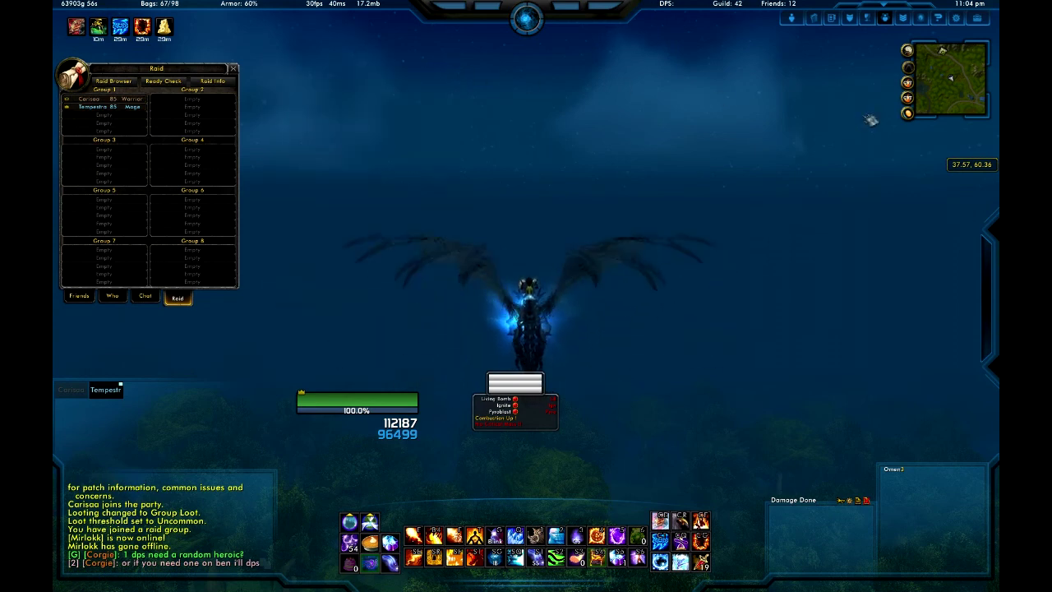
# - Track a new 'Blackwing Descent 2-21-11' situation and reopen the tracker with /crt
pyautogui.rightClick(910, 84)
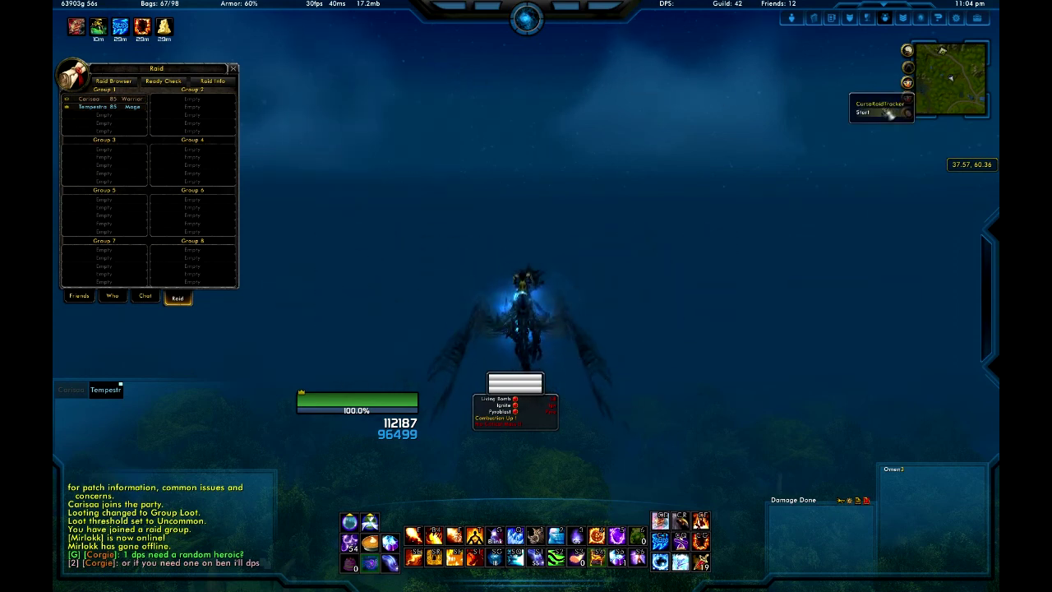
pyautogui.click(886, 114)
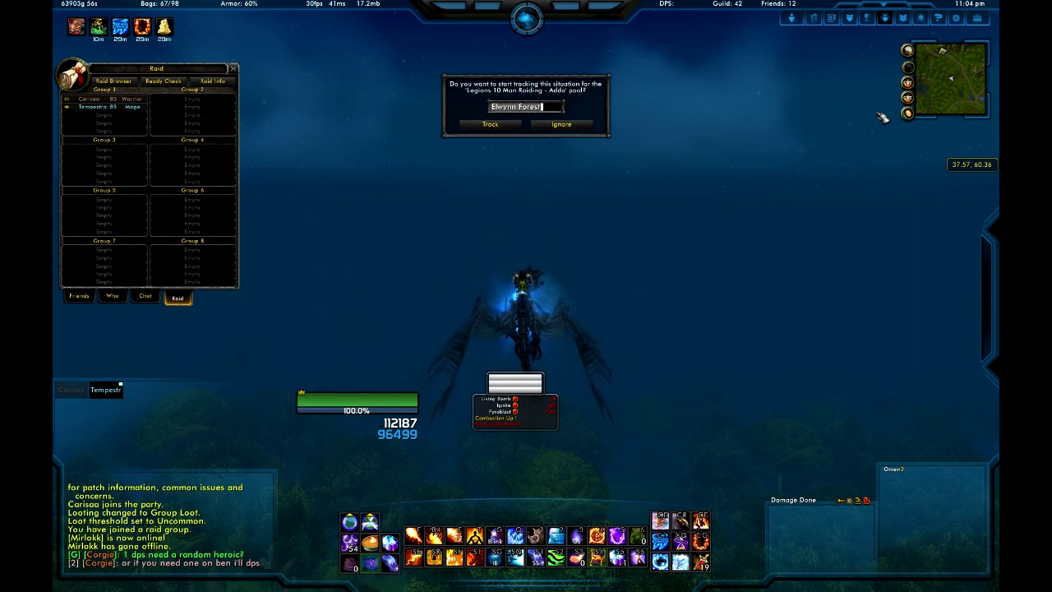
pyautogui.write('Blackwing ')
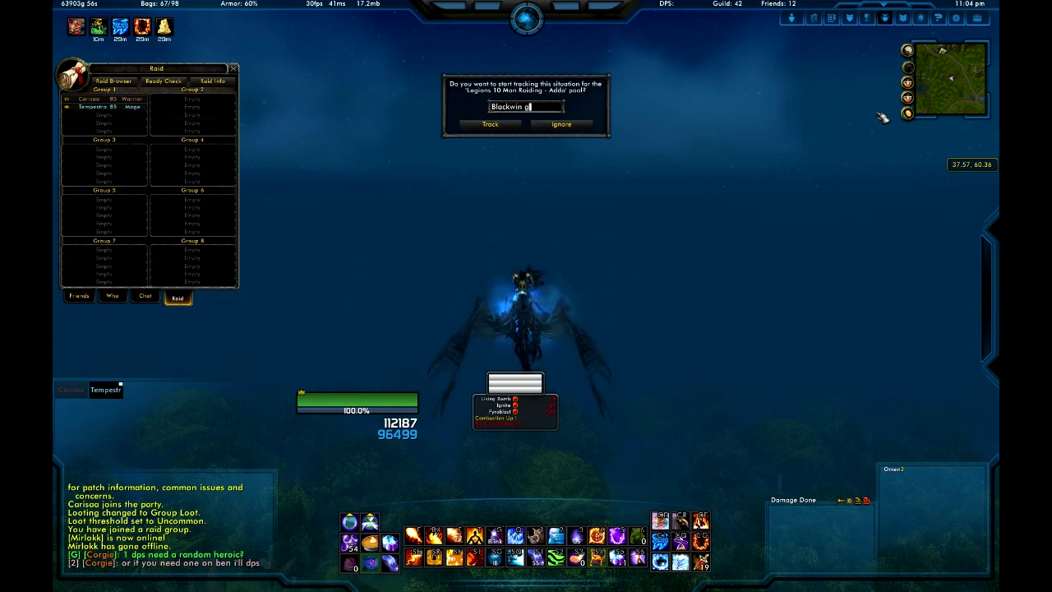
pyautogui.write('Descent 2-21-11')
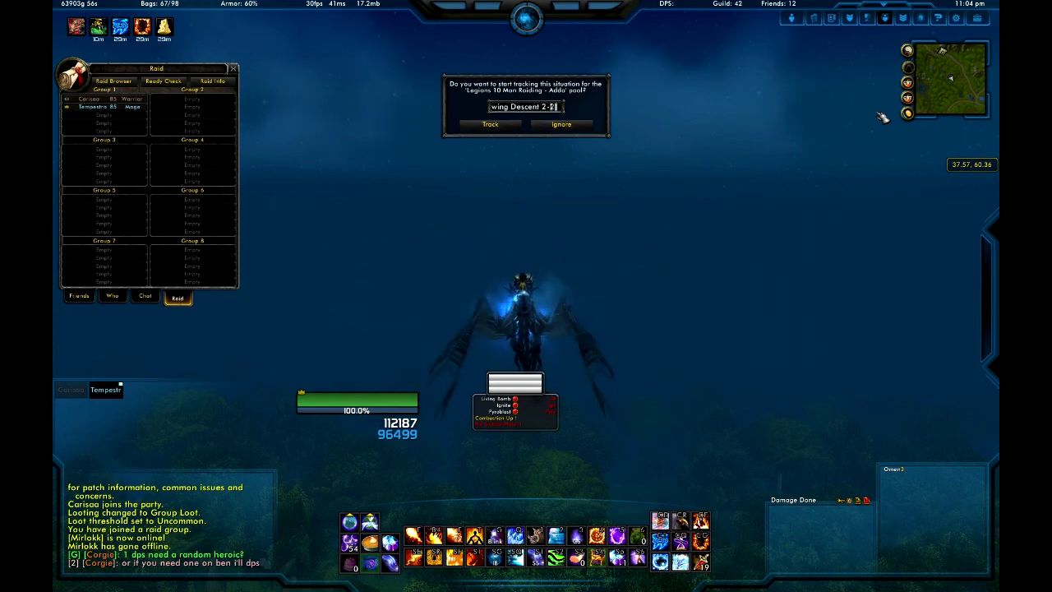
pyautogui.click(493, 124)
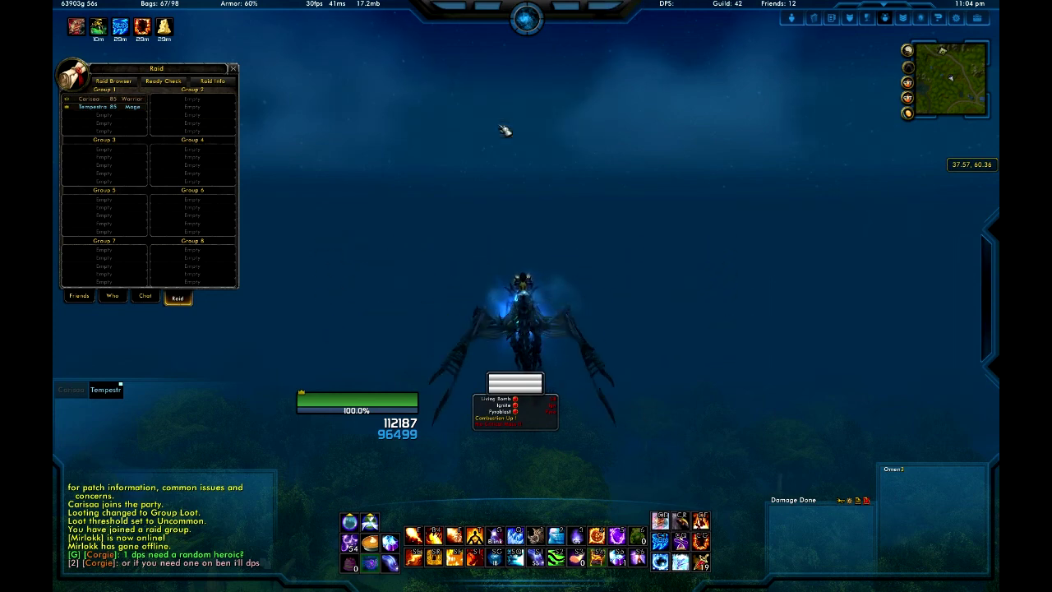
pyautogui.press('Return')
pyautogui.write('/crt')
pyautogui.press('Return')
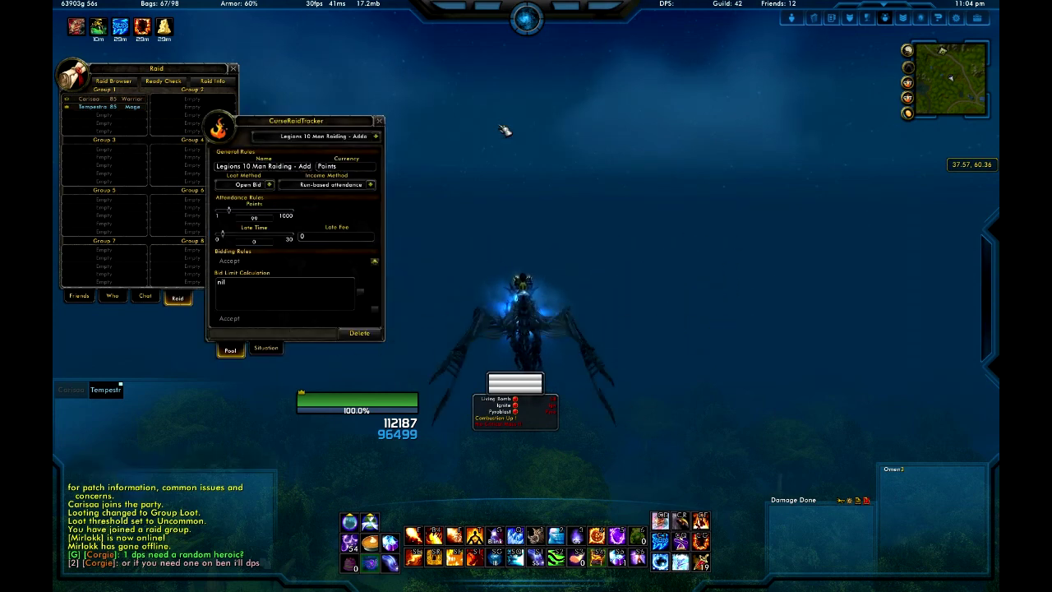
# - Review the two players tracked in the Blackwing Descent situation, then close the tracker
pyautogui.click(265, 348)
pyautogui.click(379, 154)
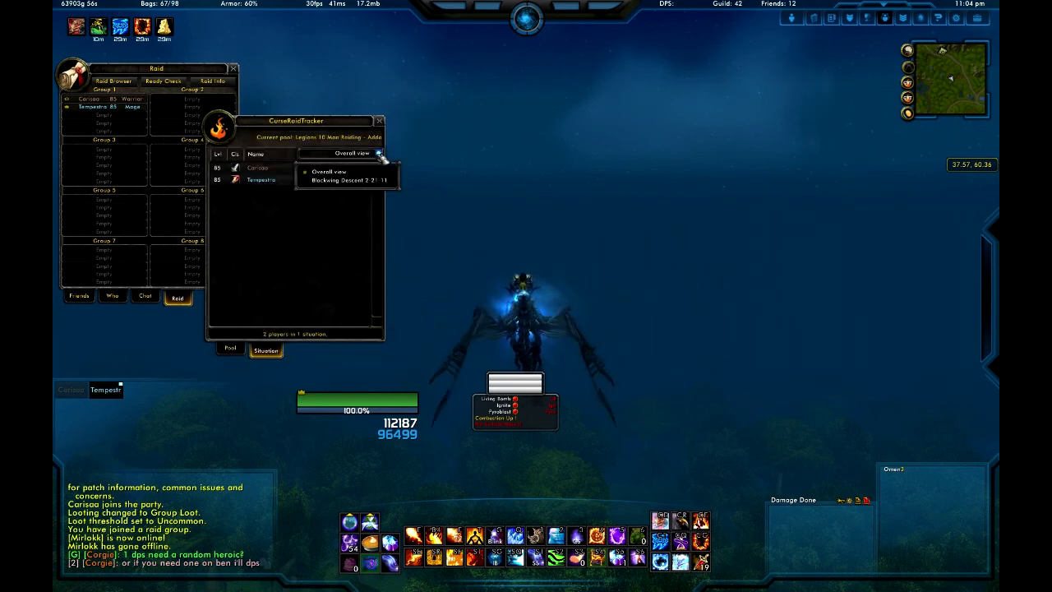
pyautogui.click(379, 178)
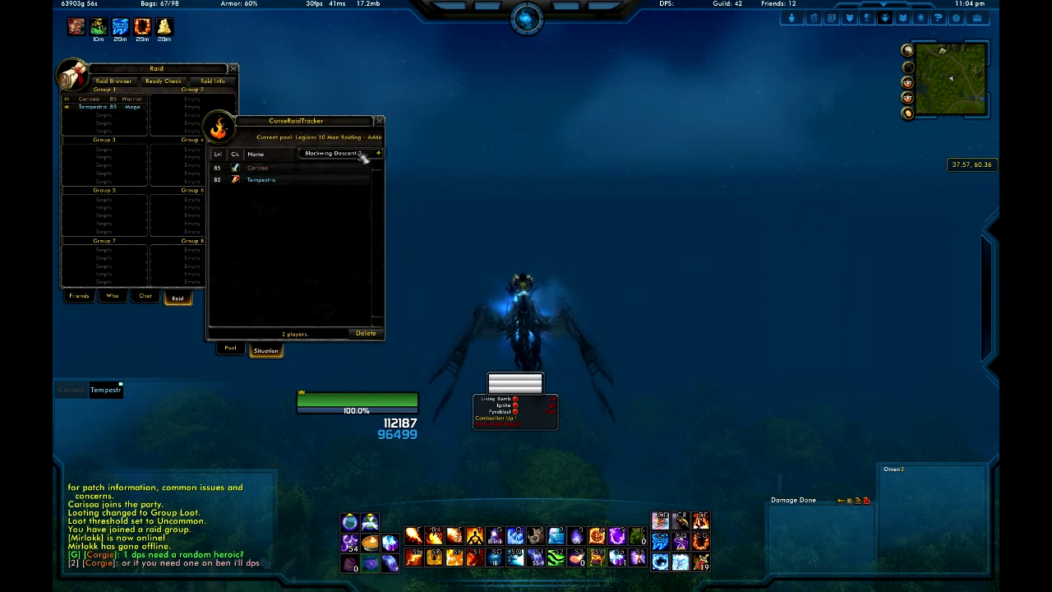
pyautogui.click(380, 154)
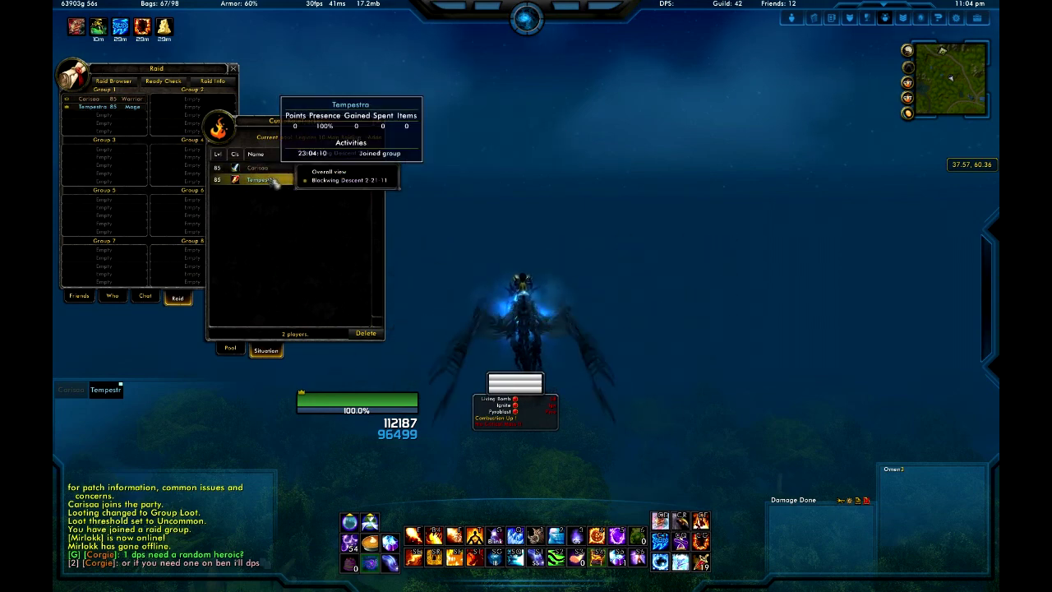
pyautogui.click(382, 157)
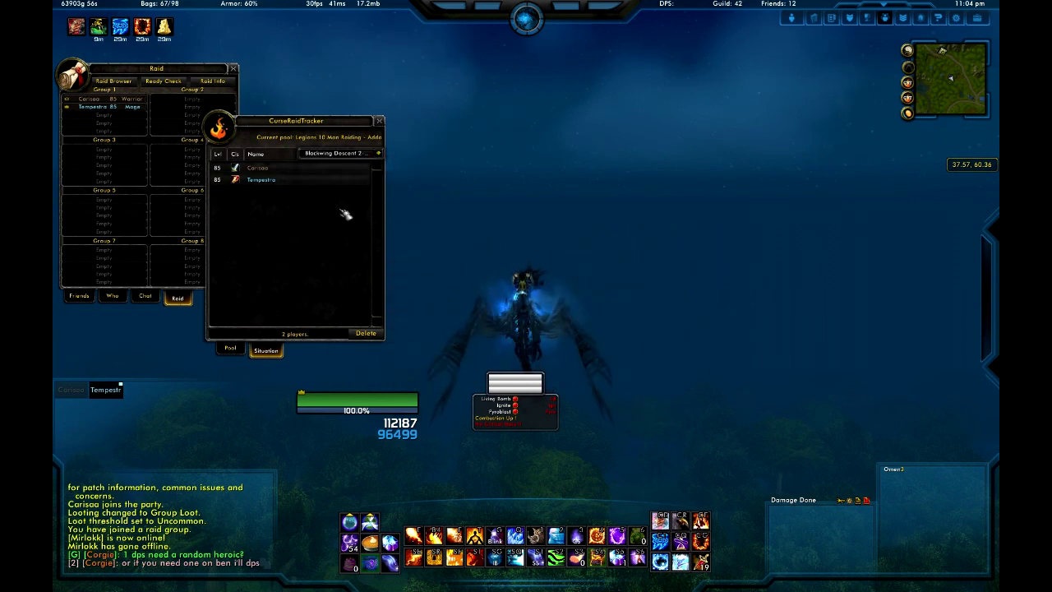
pyautogui.click(380, 121)
# - Pause, resume, then stop raid tracking from the minimap button's menu
pyautogui.click(908, 83)
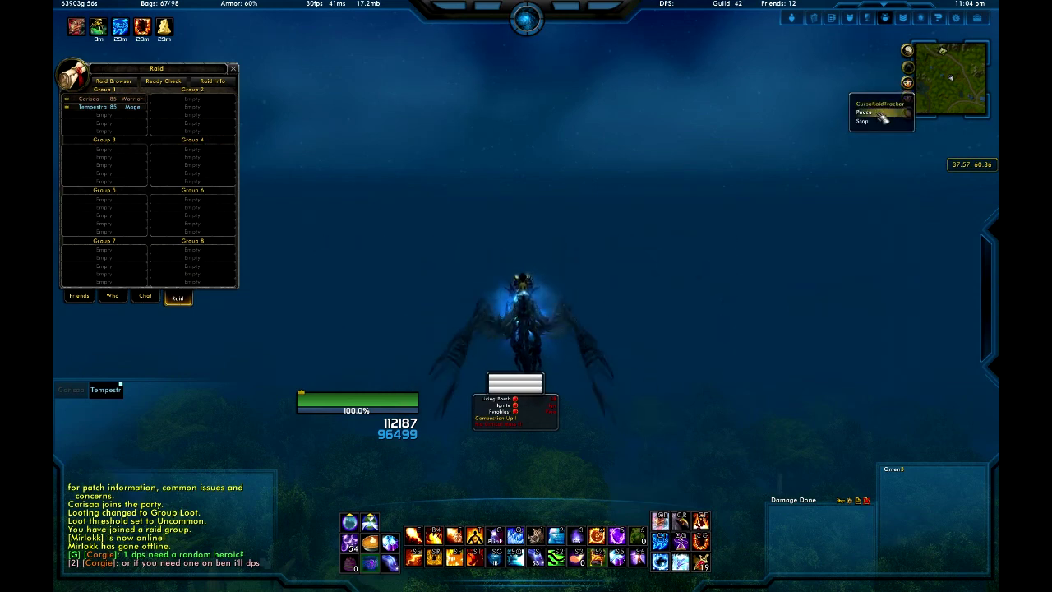
pyautogui.click(882, 114)
pyautogui.click(907, 83)
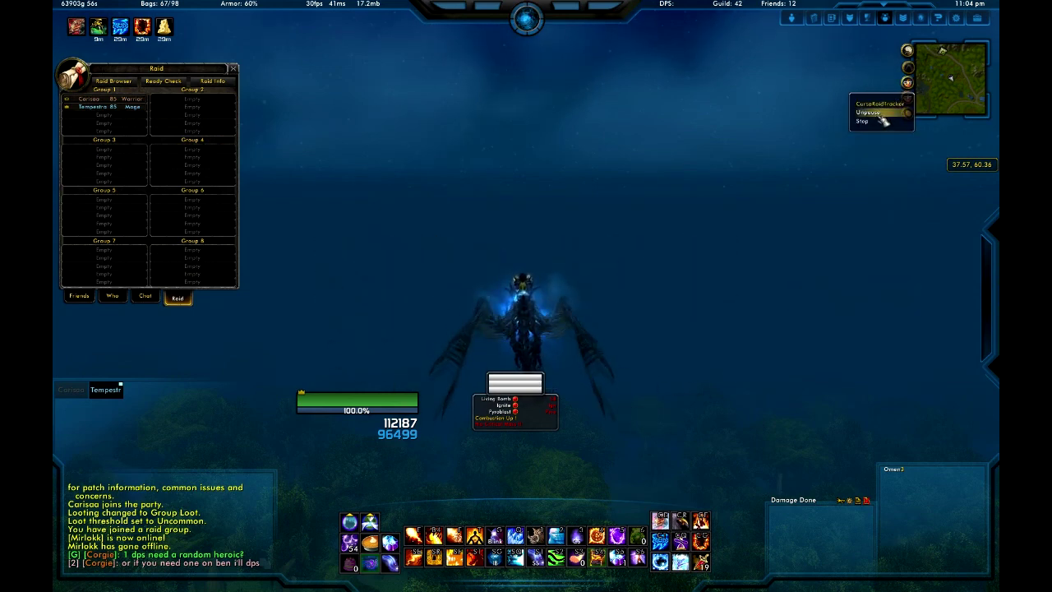
pyautogui.click(880, 113)
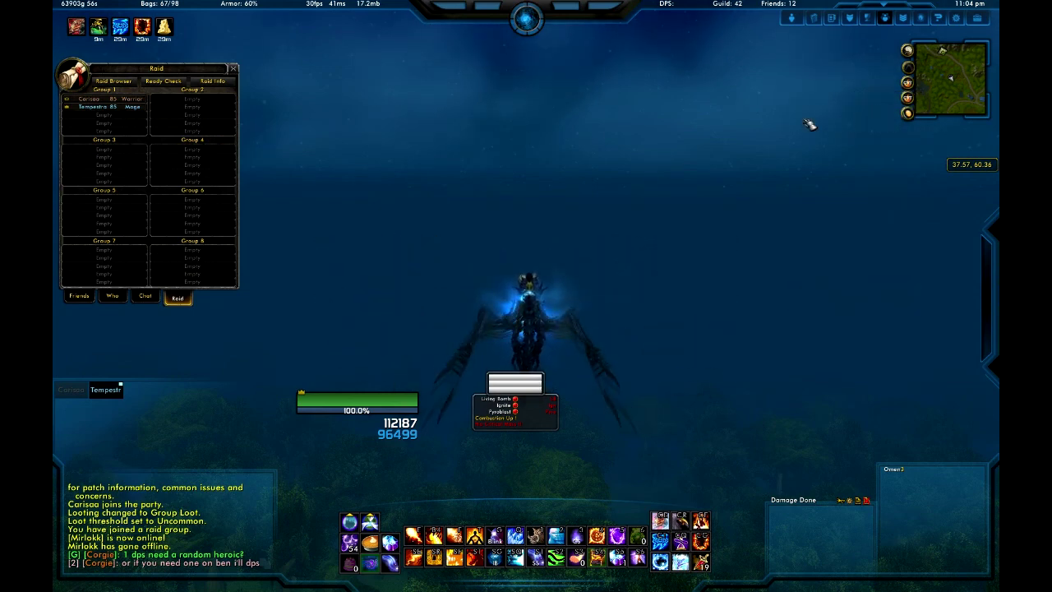
pyautogui.click(909, 84)
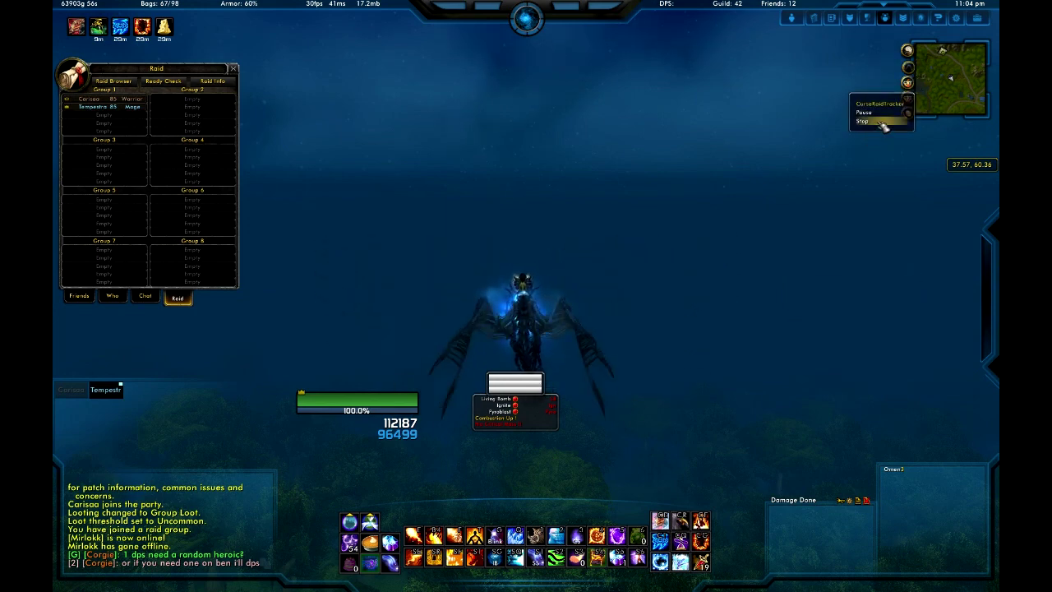
pyautogui.click(883, 123)
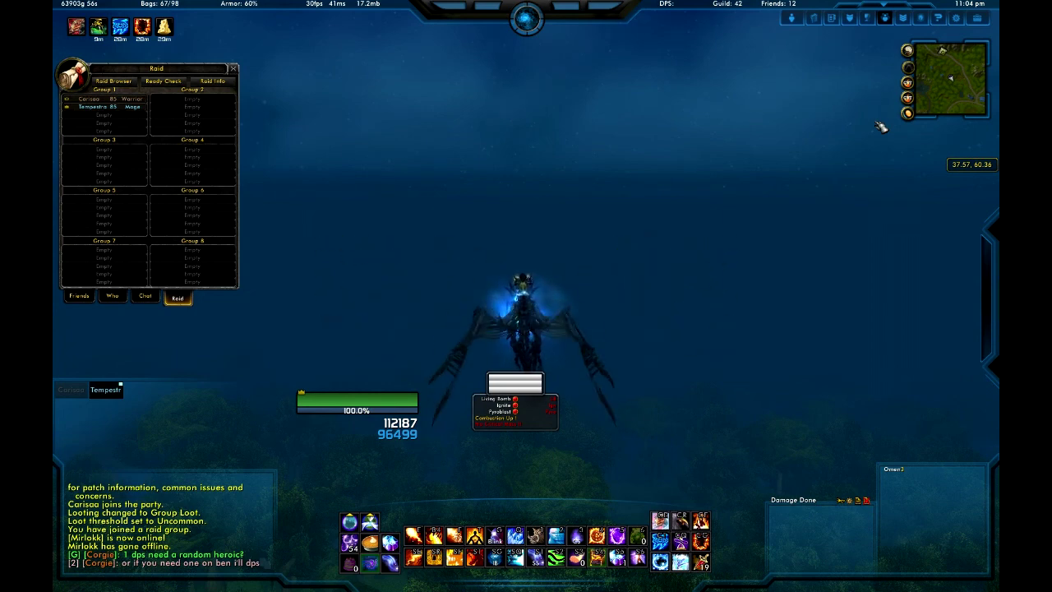
# - Send the /reload chat command to leave the game world
pyautogui.write('/reloa')
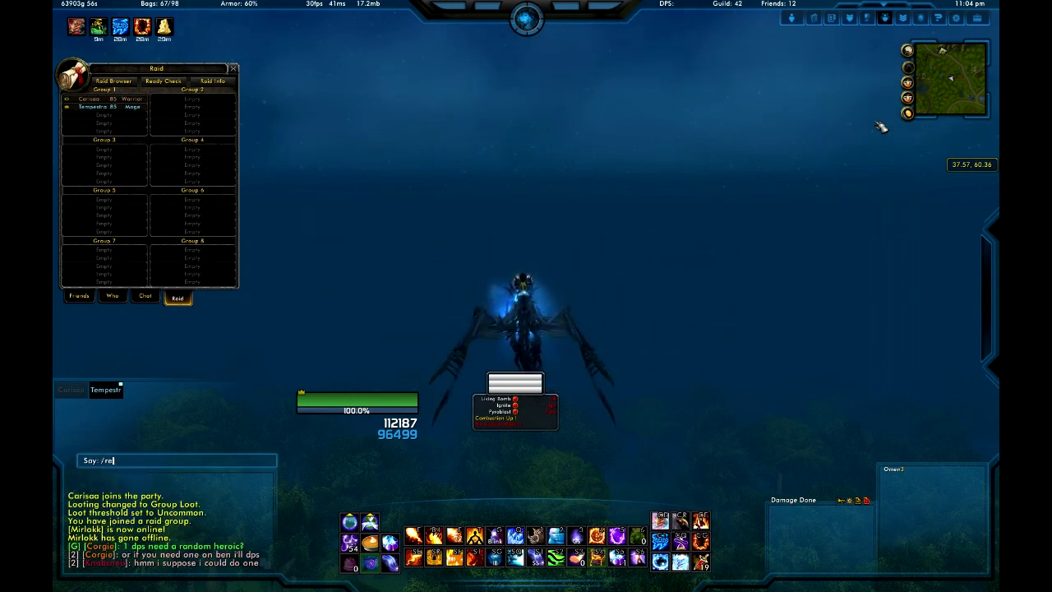
pyautogui.press('Return')
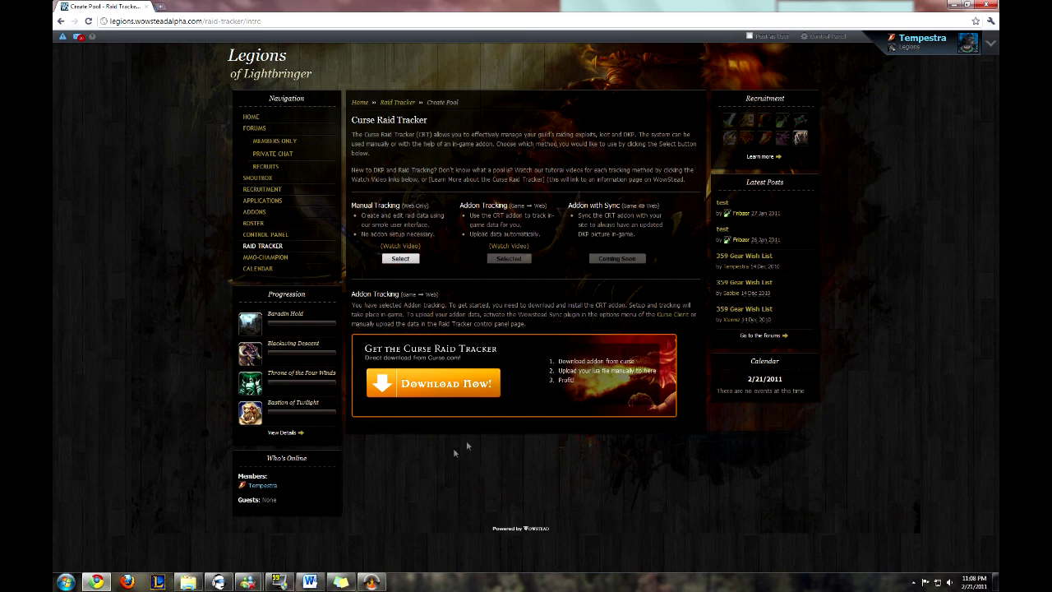
# - Log in to Curse Client and check WowStead Sync under Tools > Options > Plugins
pyautogui.click(381, 585)
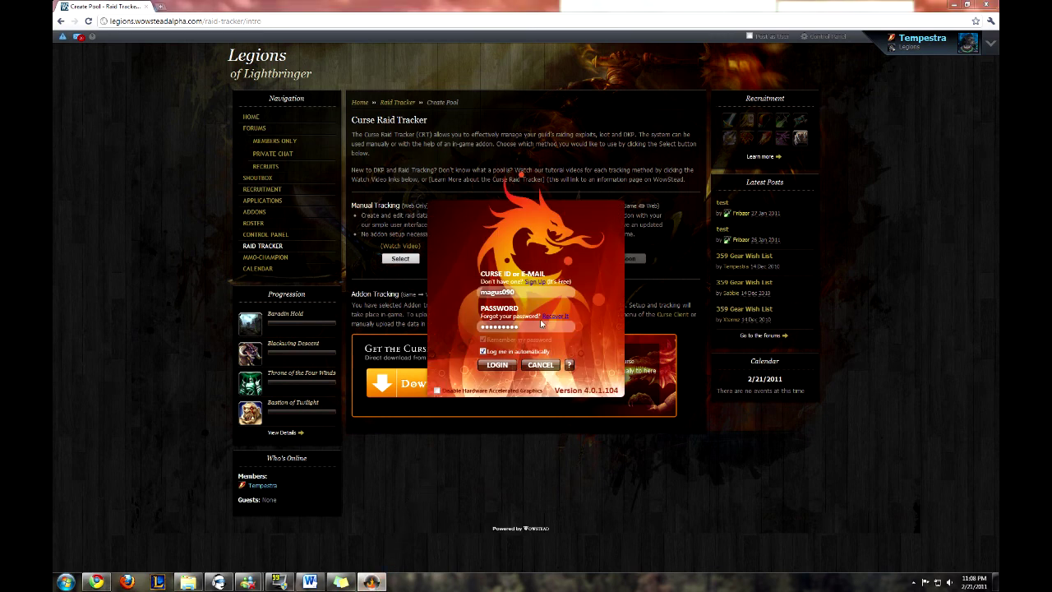
pyautogui.click(502, 367)
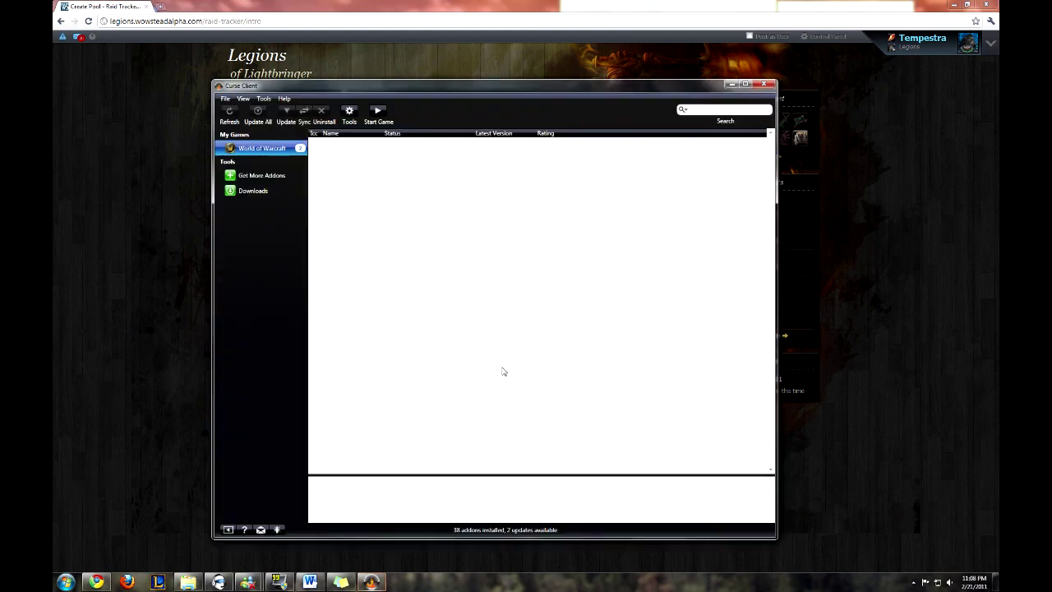
pyautogui.click(264, 99)
pyautogui.click(278, 110)
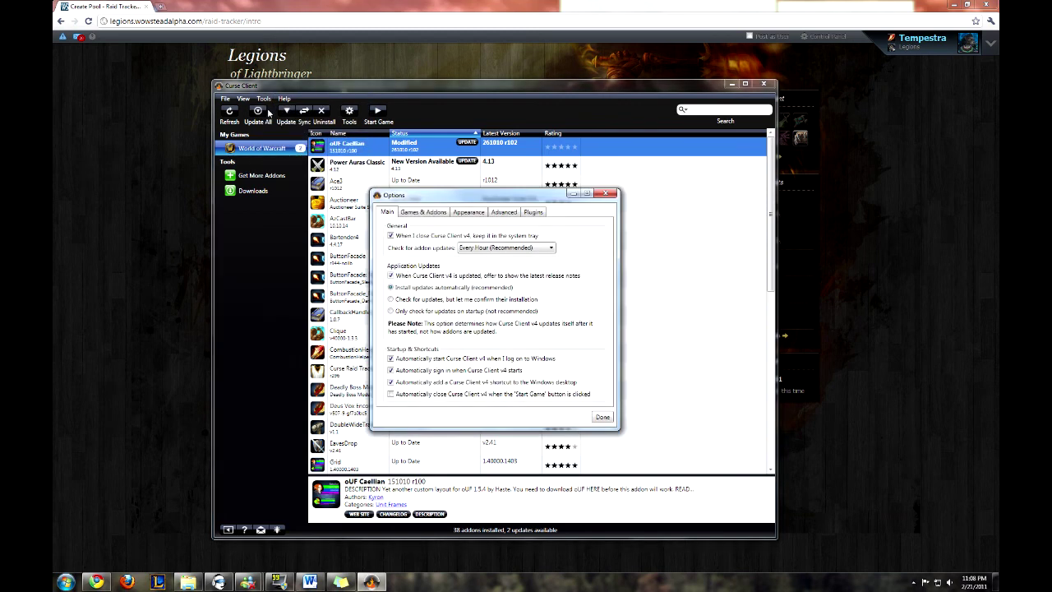
pyautogui.click(532, 214)
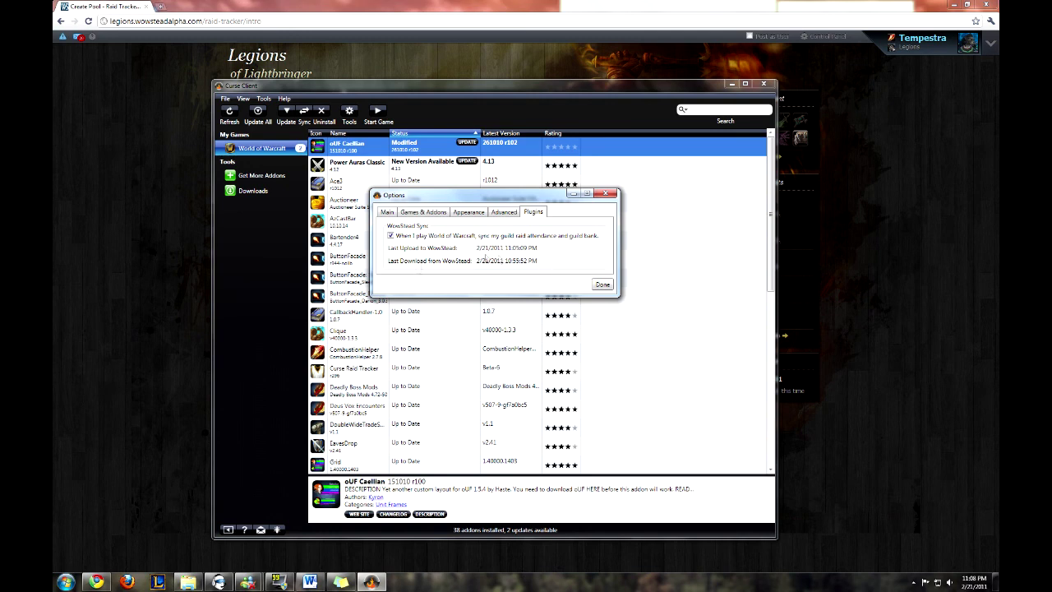
pyautogui.click(603, 285)
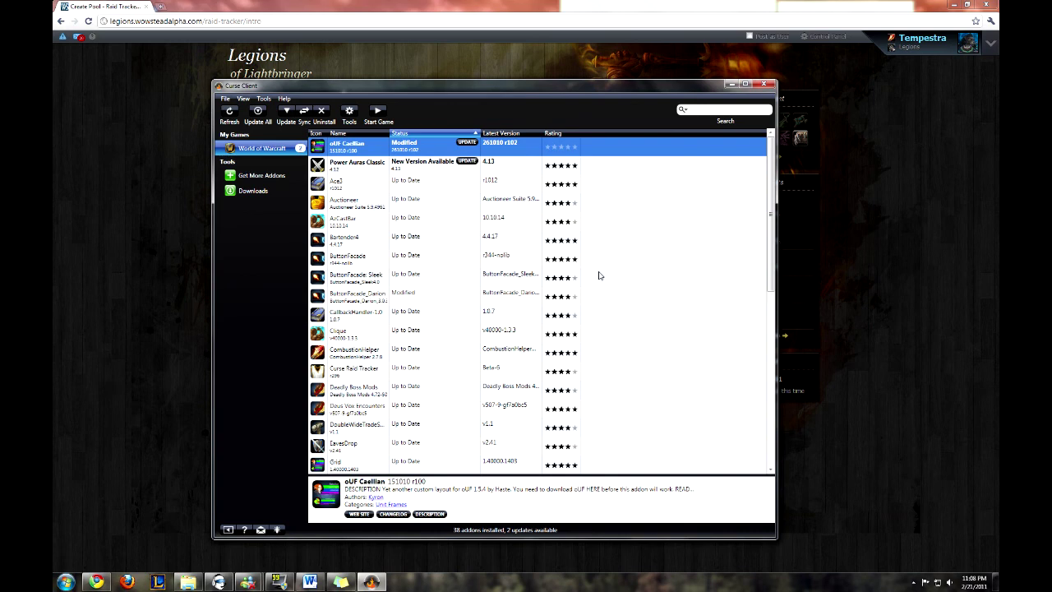
# - Go to the Raid Tracker upload page in the guild site's control panel
pyautogui.click(947, 160)
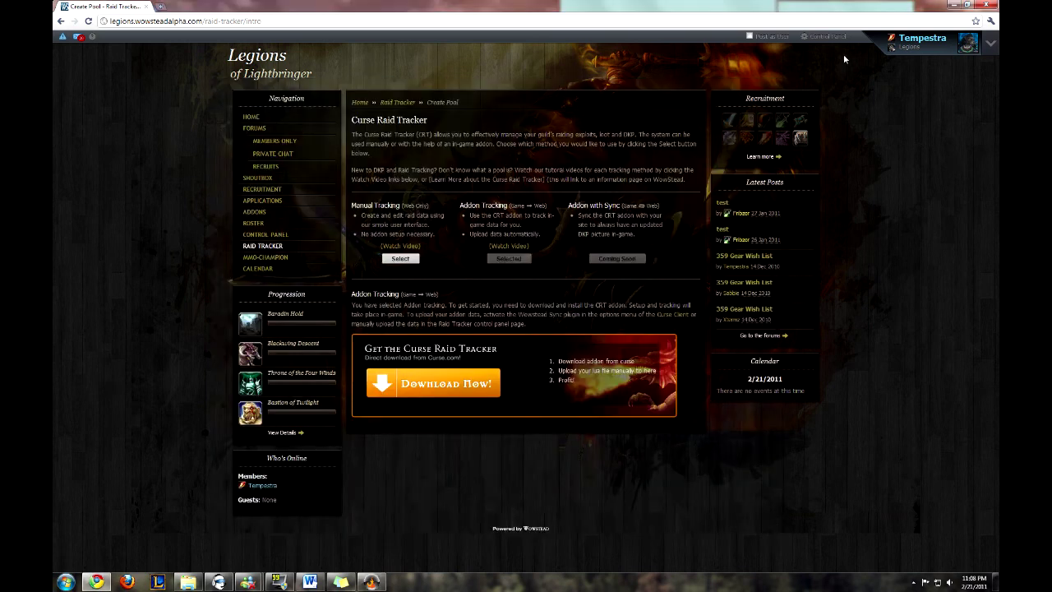
pyautogui.click(834, 38)
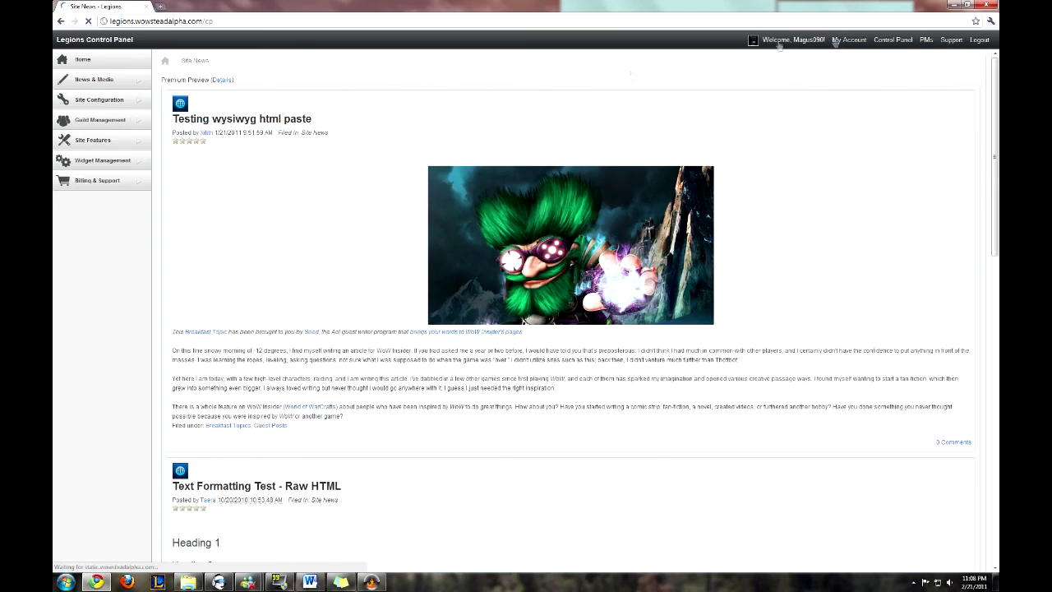
pyautogui.click(129, 147)
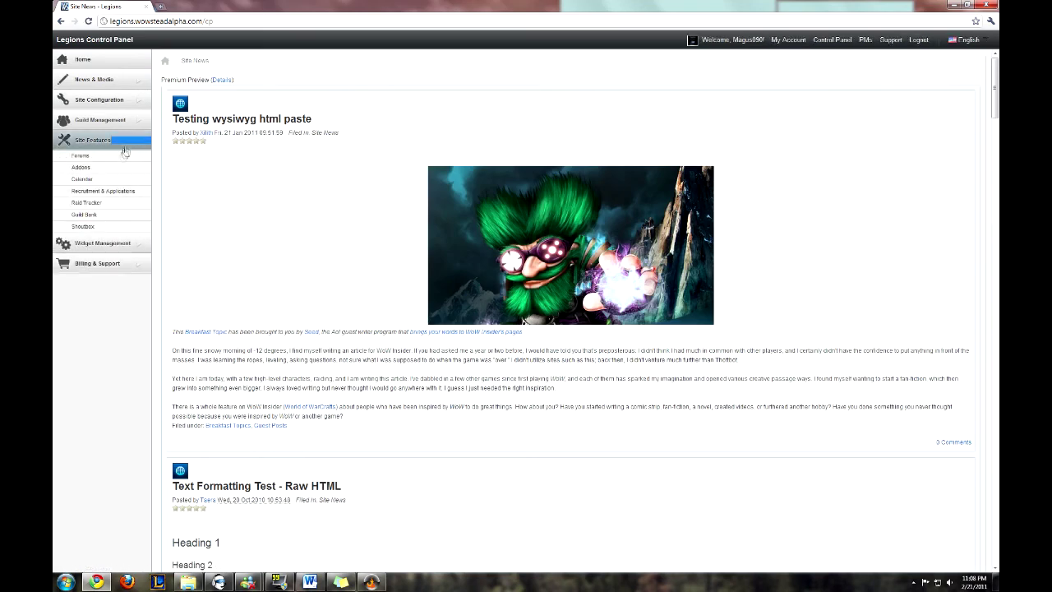
pyautogui.click(113, 205)
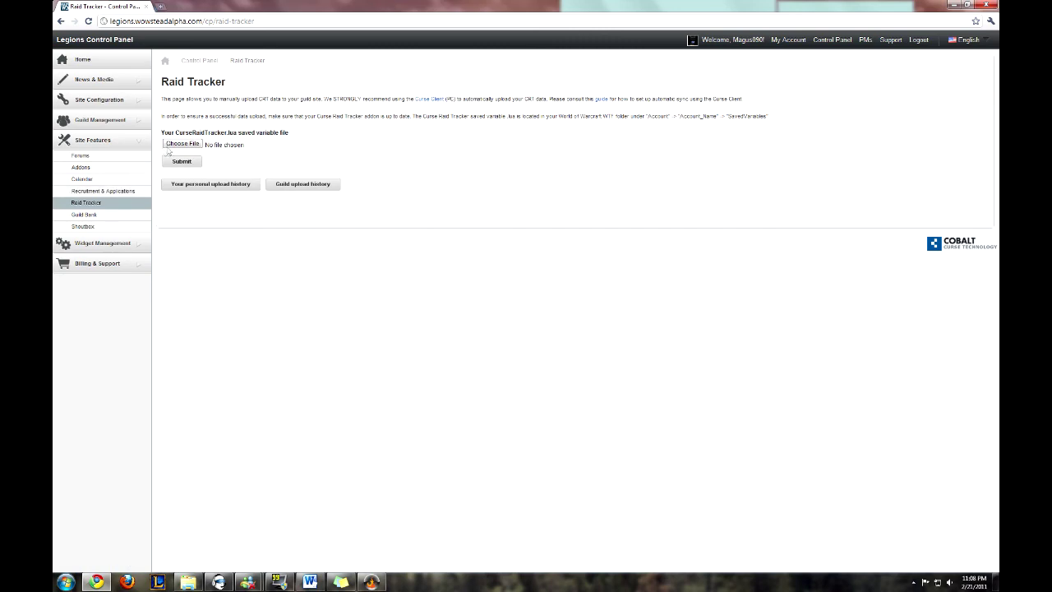
# - Choose CurseRaidTracker.lua from WTF > Account > SavedVariables as the file to upload
pyautogui.click(182, 145)
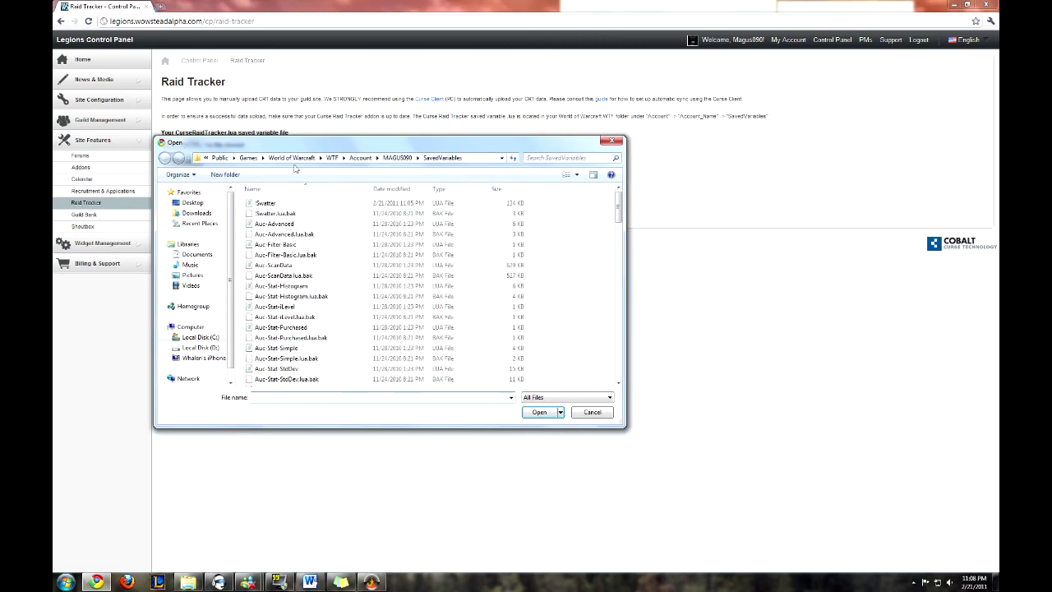
pyautogui.click(294, 158)
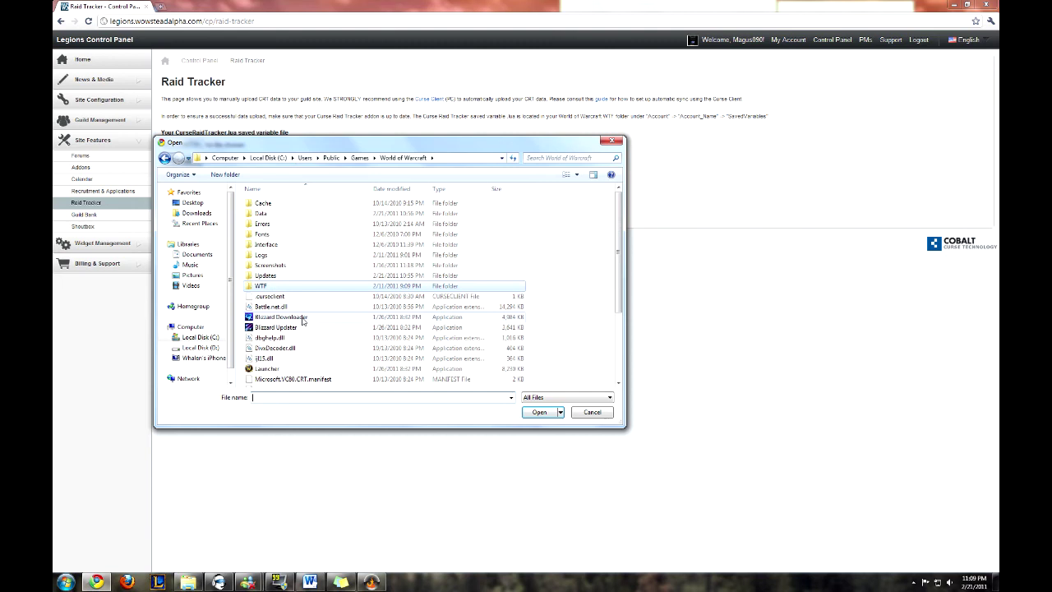
pyautogui.doubleClick(263, 287)
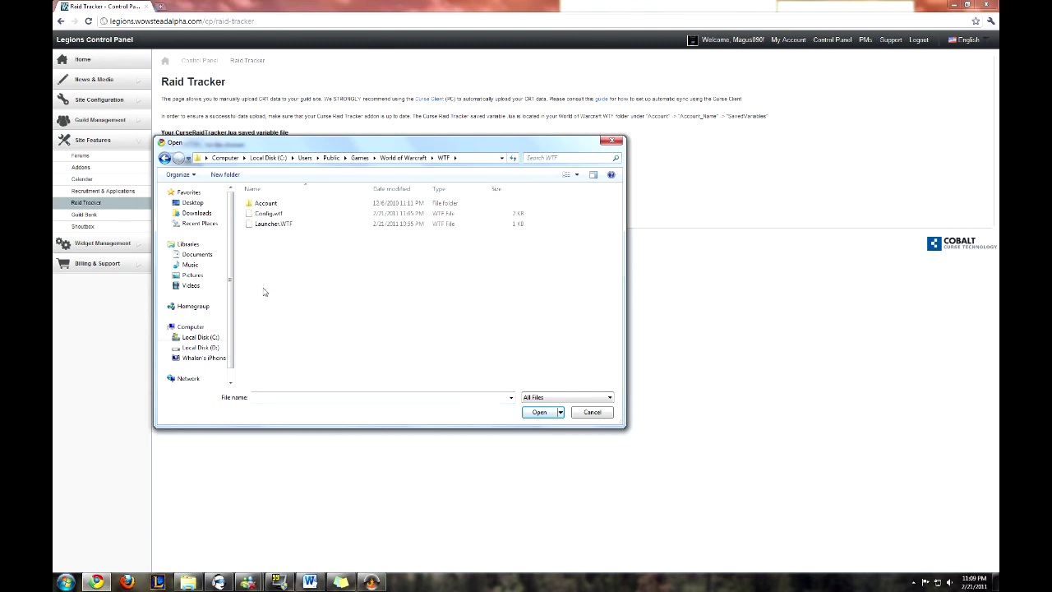
pyautogui.doubleClick(282, 206)
pyautogui.doubleClick(275, 203)
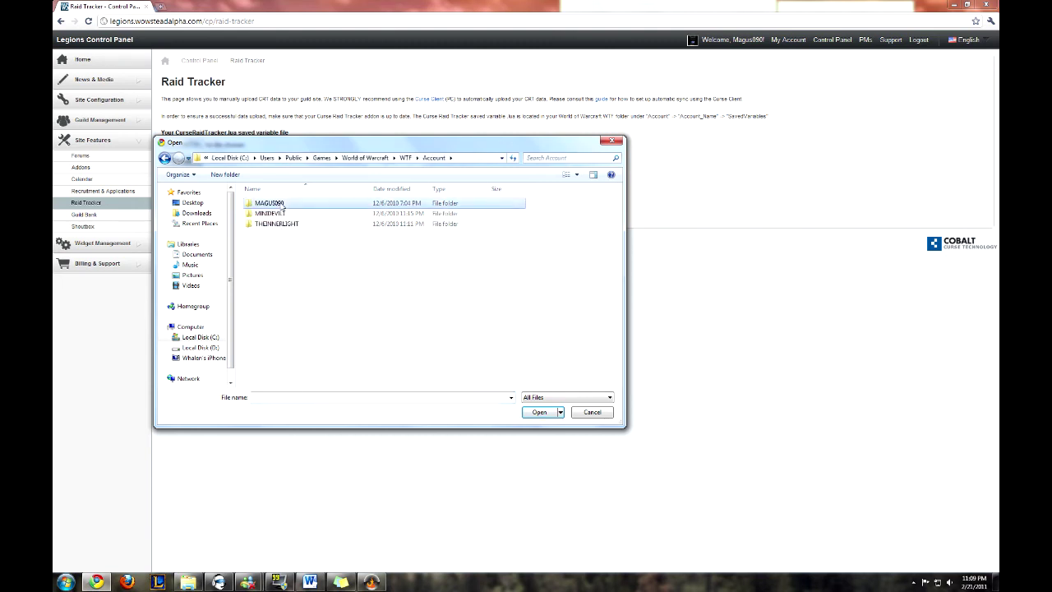
pyautogui.doubleClick(289, 215)
pyautogui.click(289, 216)
pyautogui.scroll(-5, 289, 218)
pyautogui.write('cu')
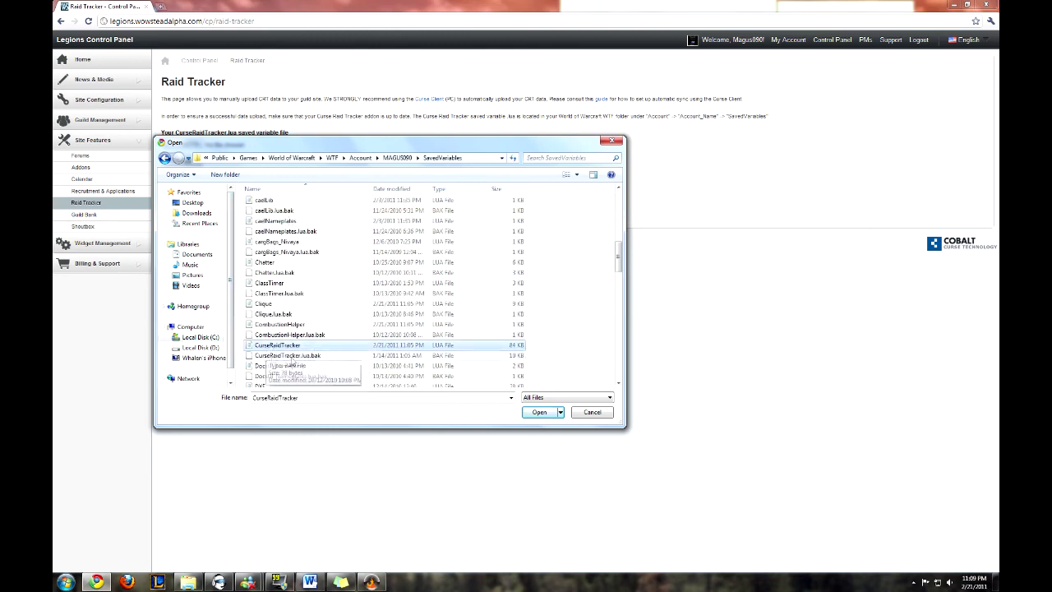
pyautogui.click(534, 412)
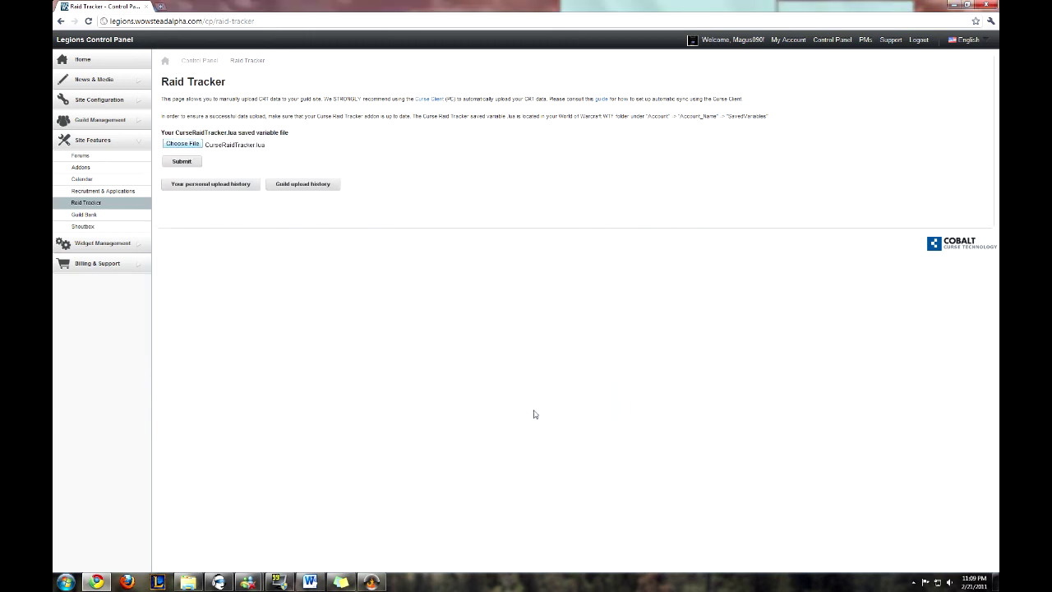
# - Submit CurseRaidTracker.lua, check the guild upload history, then go back to Raid Tracker
pyautogui.click(181, 163)
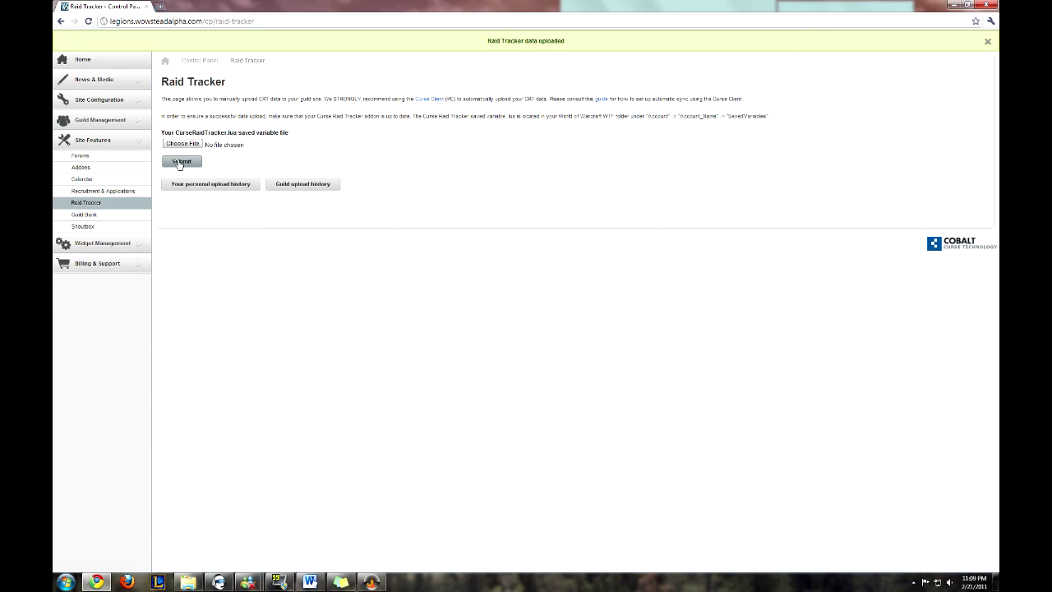
pyautogui.click(988, 41)
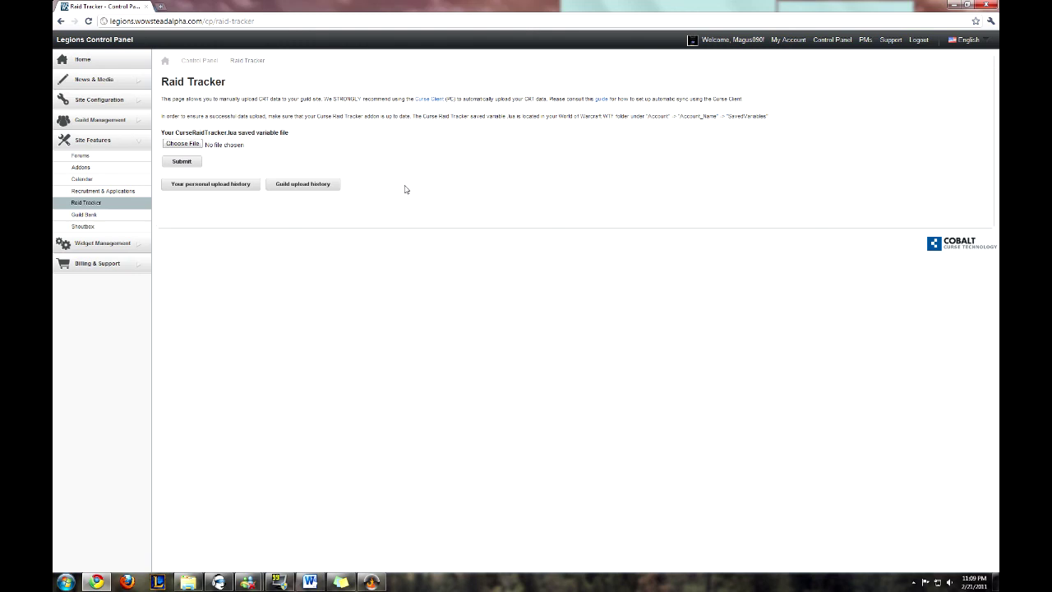
pyautogui.click(290, 187)
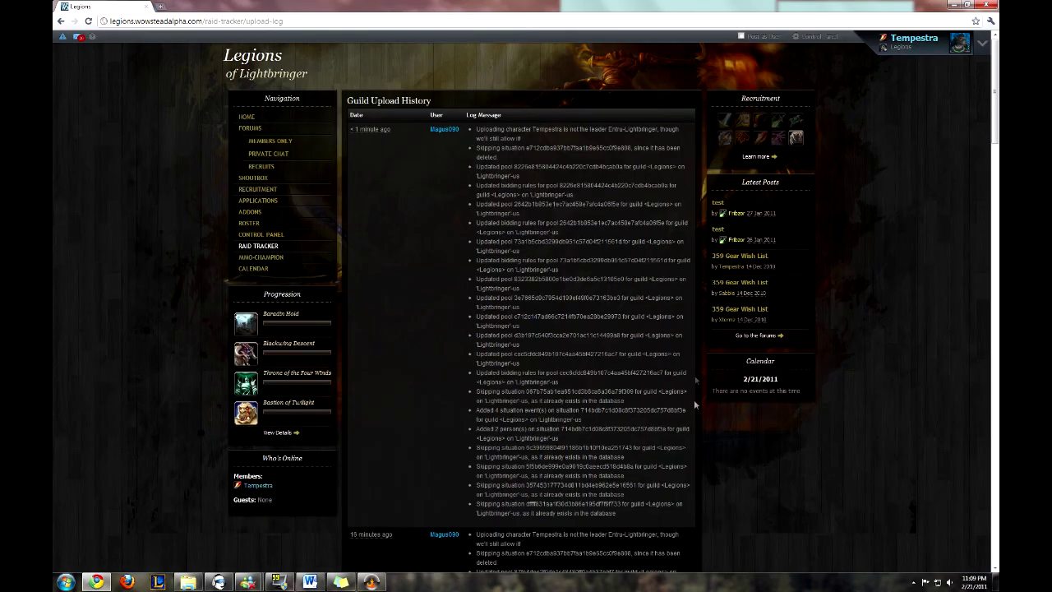
pyautogui.click(60, 23)
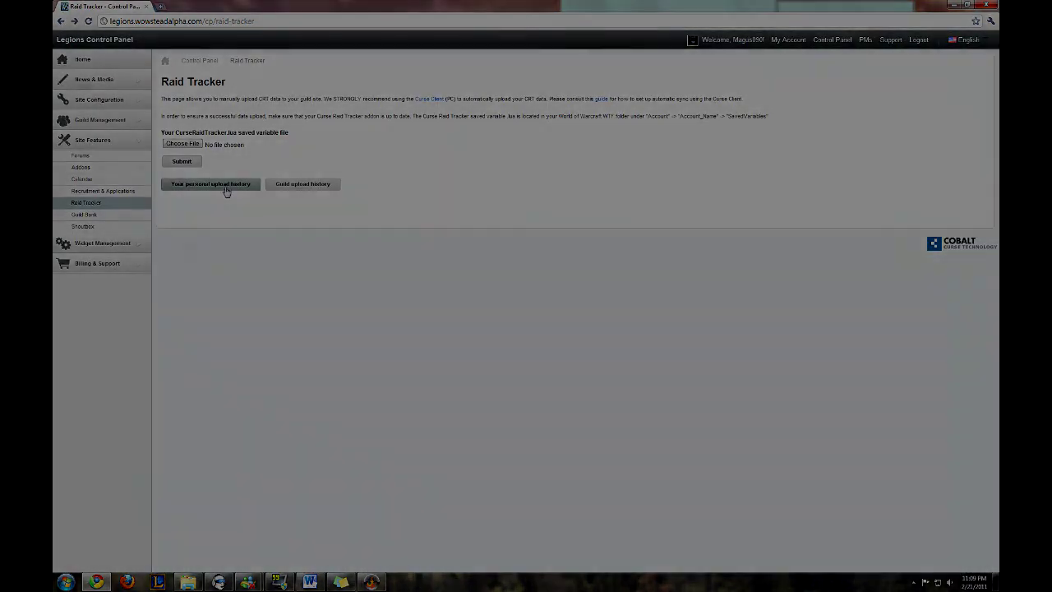
# - Open the pool dashboard and switch the selected pool to CRT Release Test
pyautogui.click(227, 185)
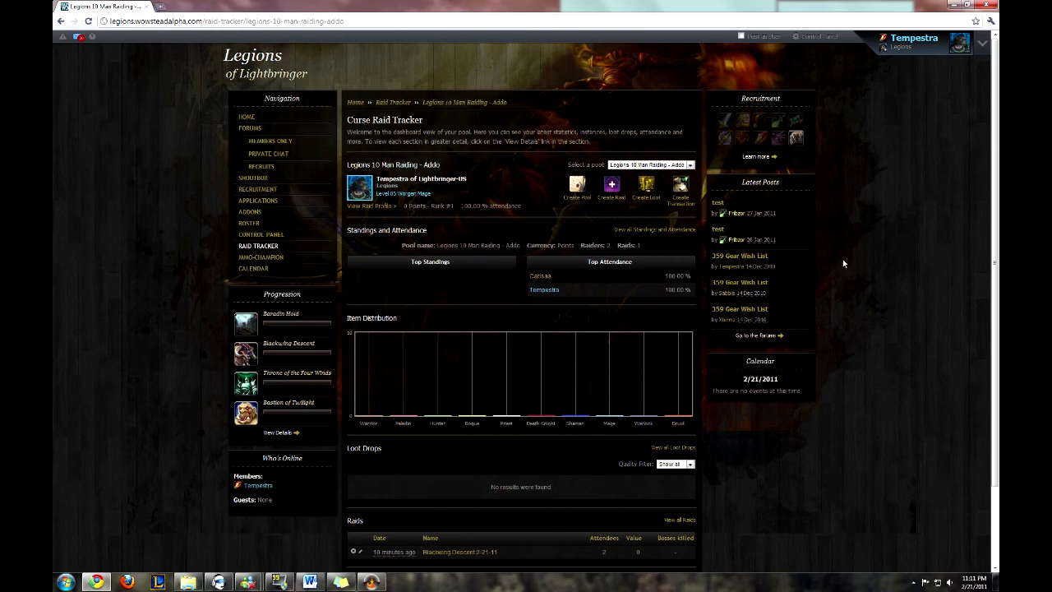
pyautogui.click(679, 165)
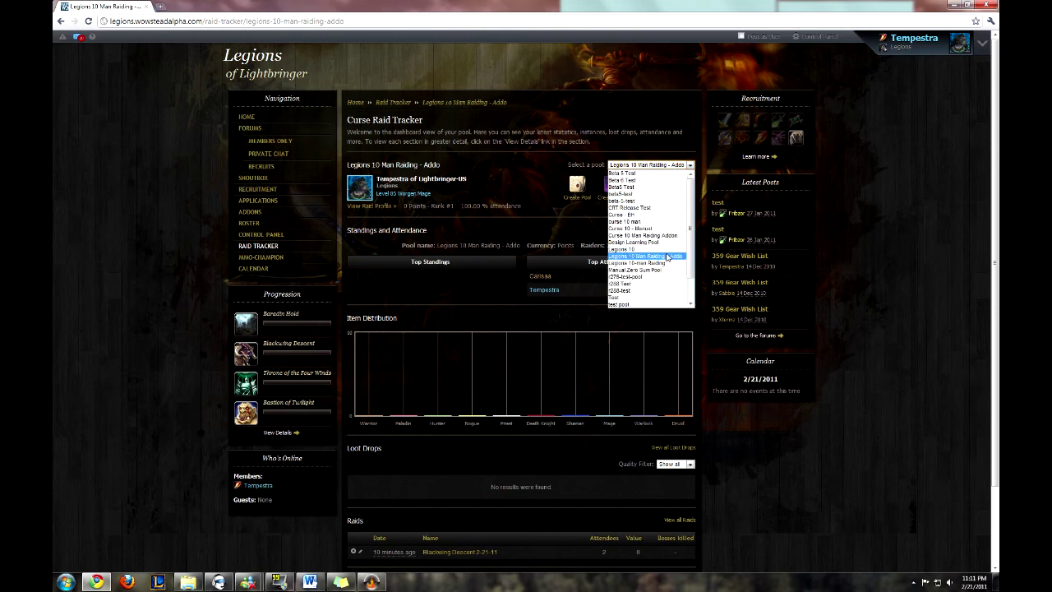
pyautogui.click(668, 256)
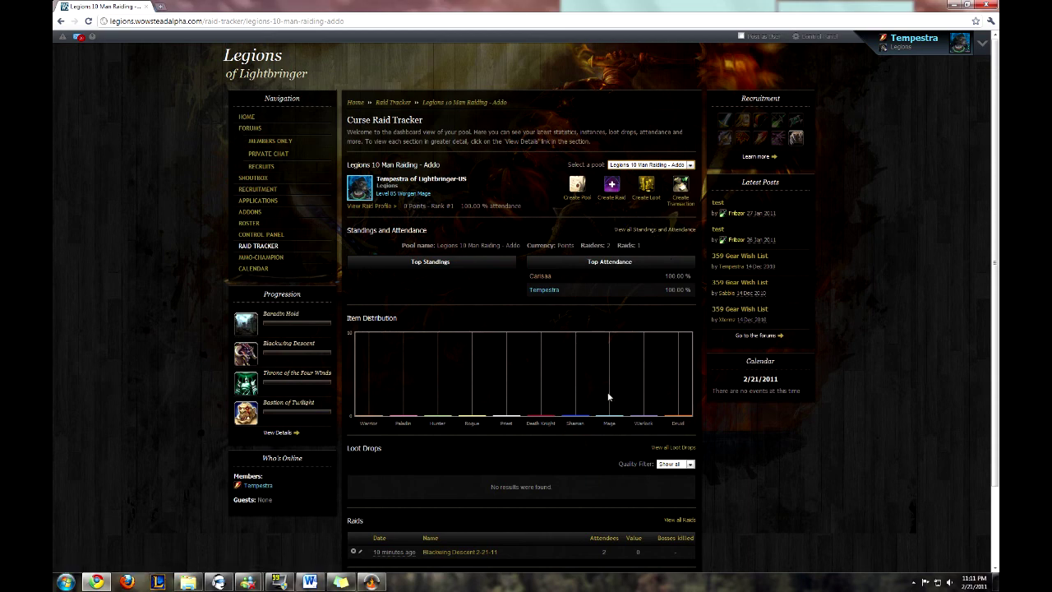
pyautogui.scroll(-1, 549, 464)
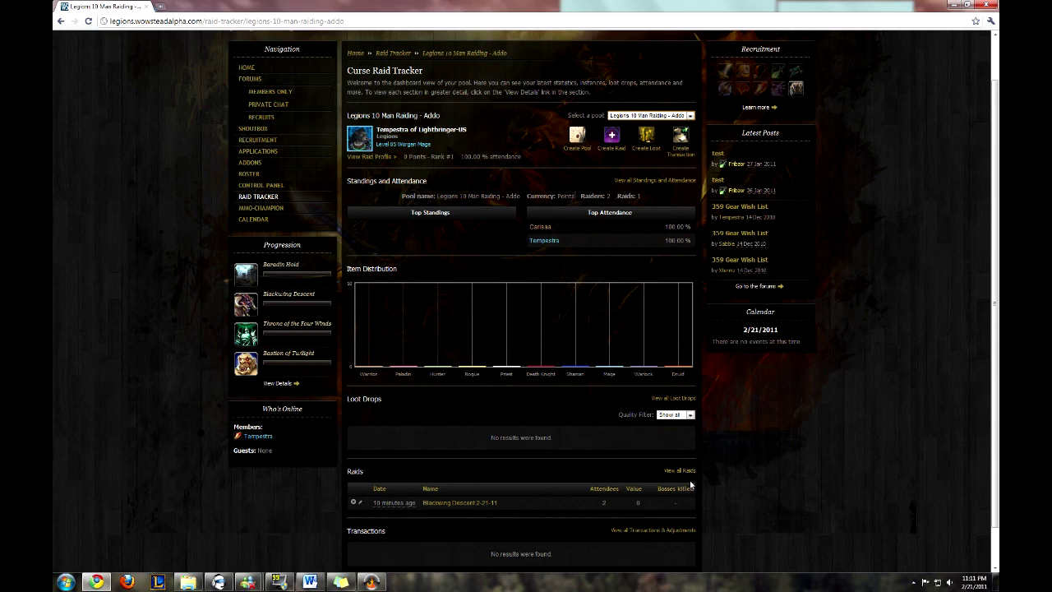
pyautogui.click(679, 117)
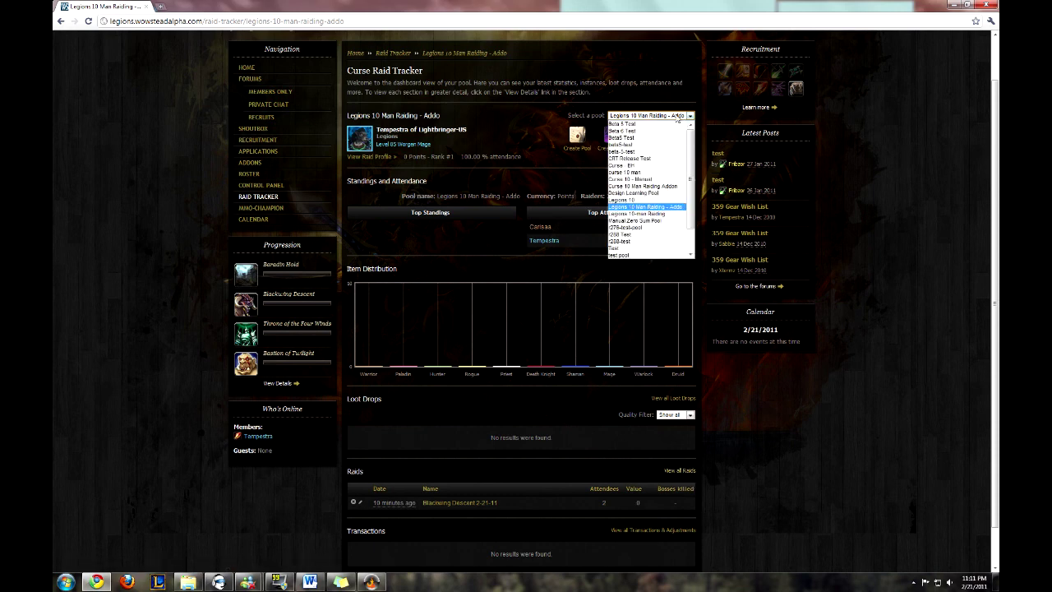
pyautogui.click(680, 160)
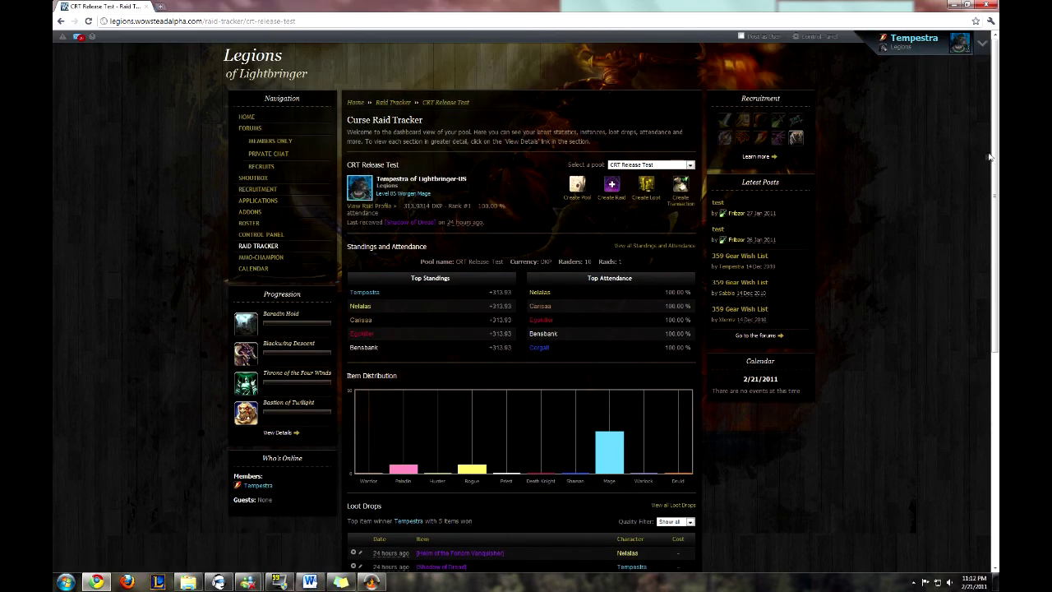
pyautogui.moveTo(995, 156); pyautogui.dragTo(983, 240)
pyautogui.moveTo(449, 415)
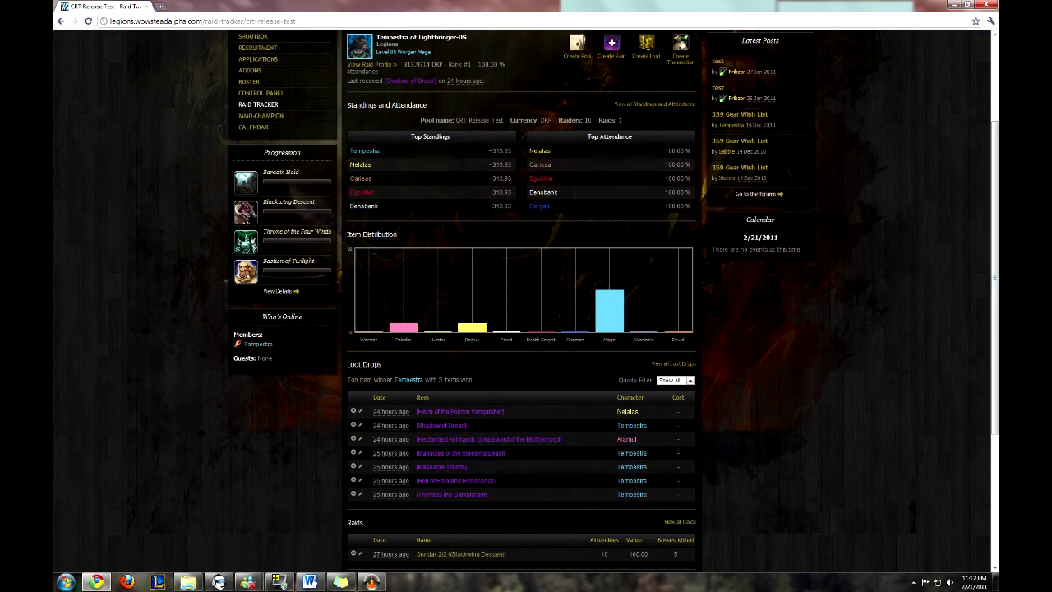
pyautogui.moveTo(991, 400); pyautogui.dragTo(968, 519)
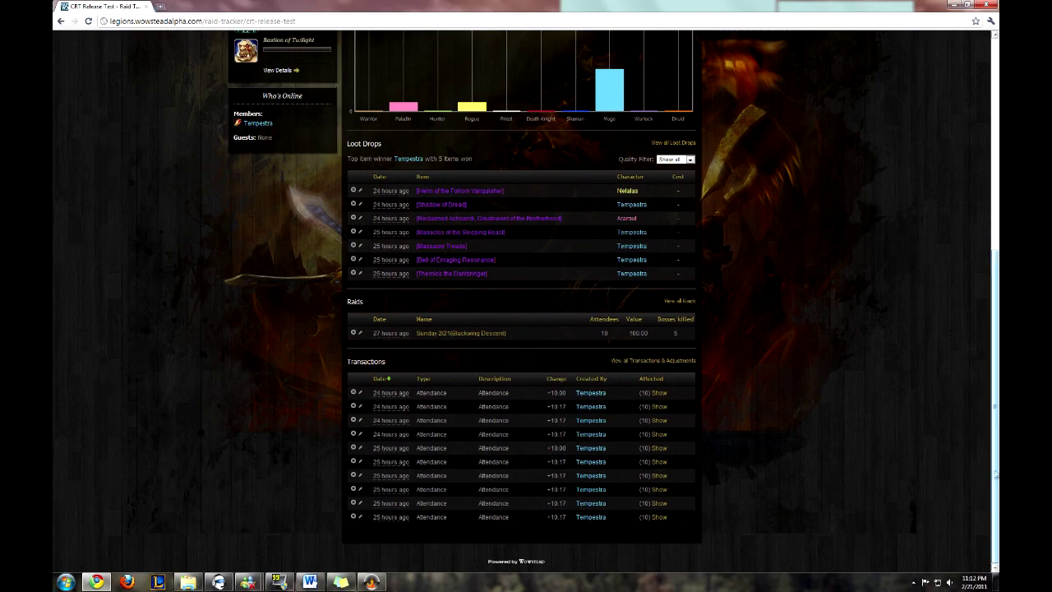
pyautogui.moveTo(995, 475); pyautogui.dragTo(997, 309)
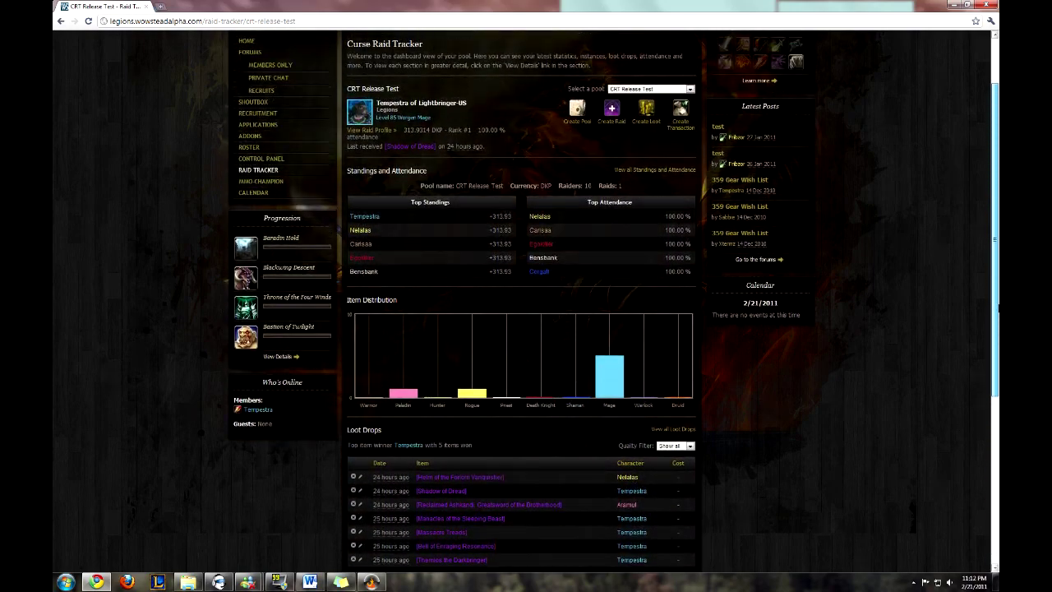
pyautogui.click(648, 172)
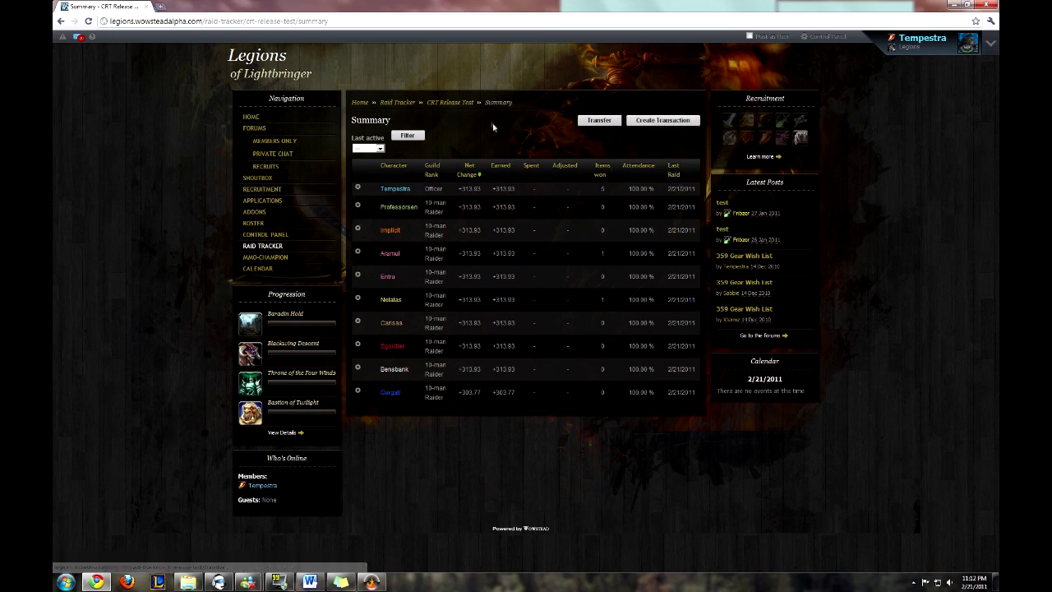
pyautogui.click(458, 102)
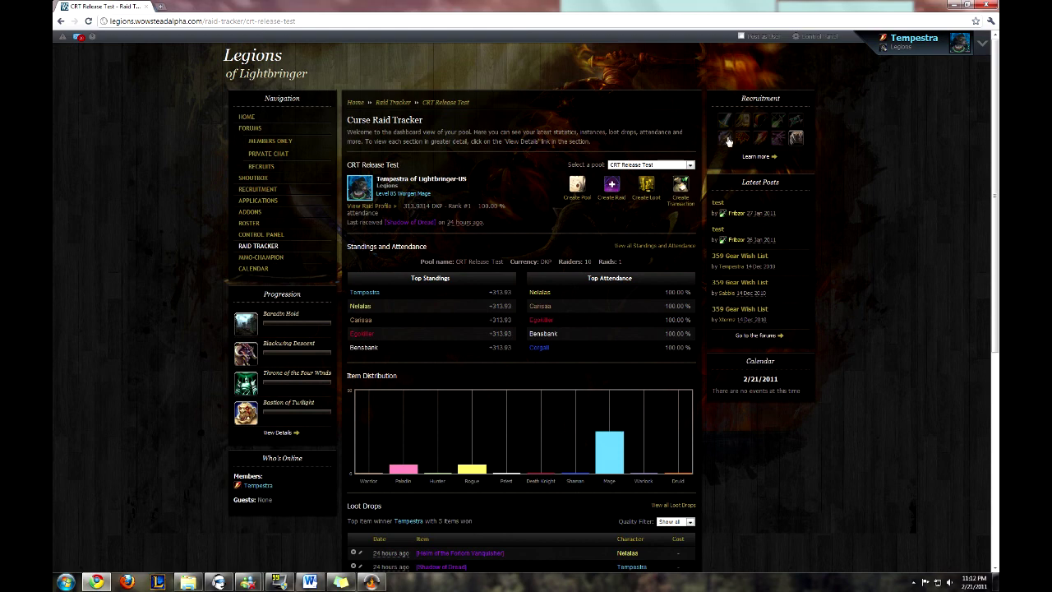
# - Delete the Massacre Treads drop from the CRT Release Test Loot Drops, leaving six drops
pyautogui.scroll(-3, 984, 278)
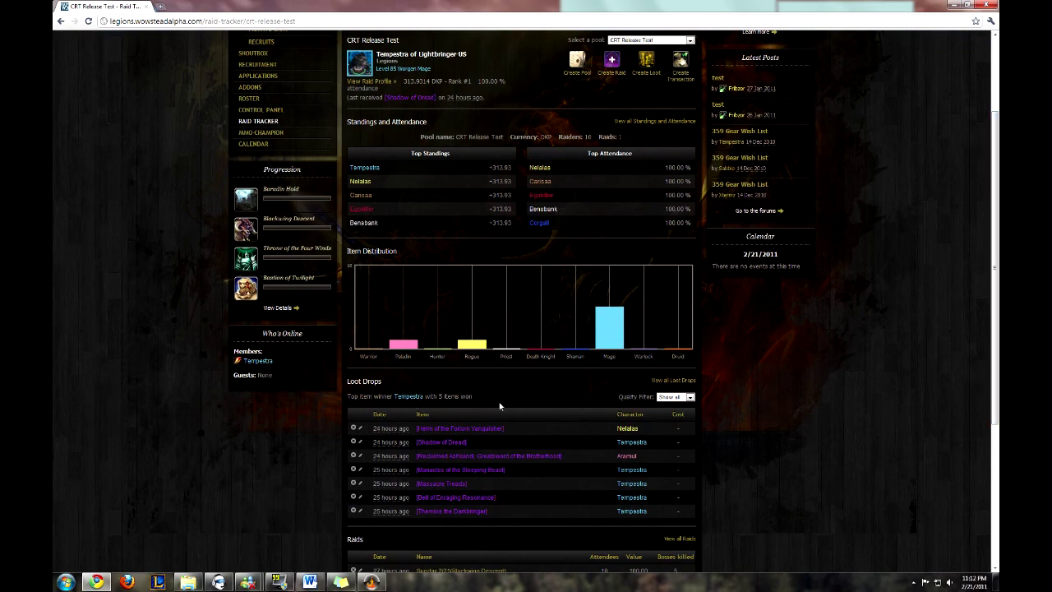
pyautogui.scroll(-1, 994, 274)
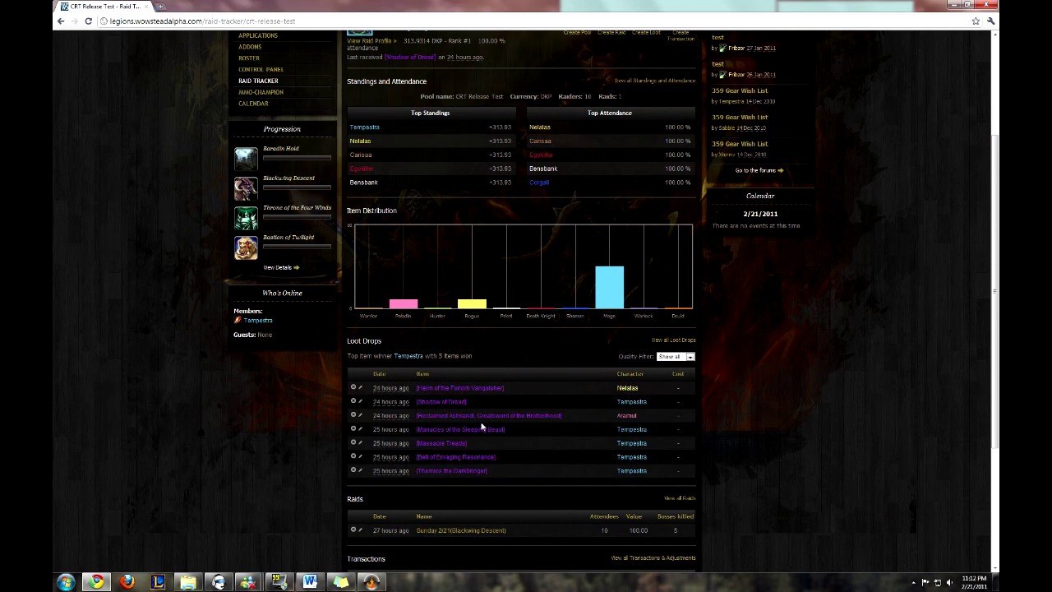
pyautogui.click(353, 443)
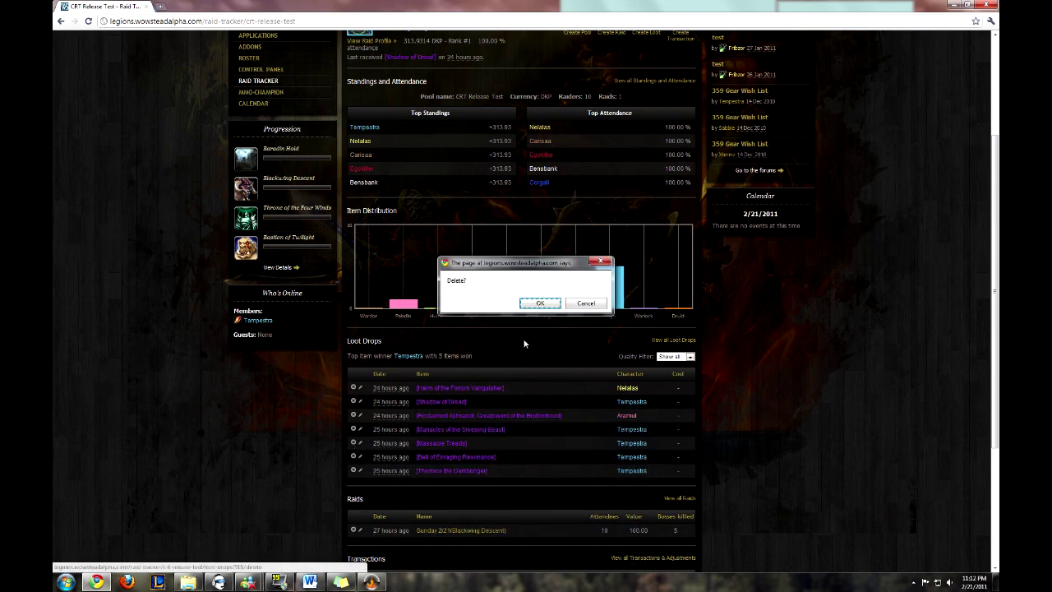
pyautogui.click(540, 303)
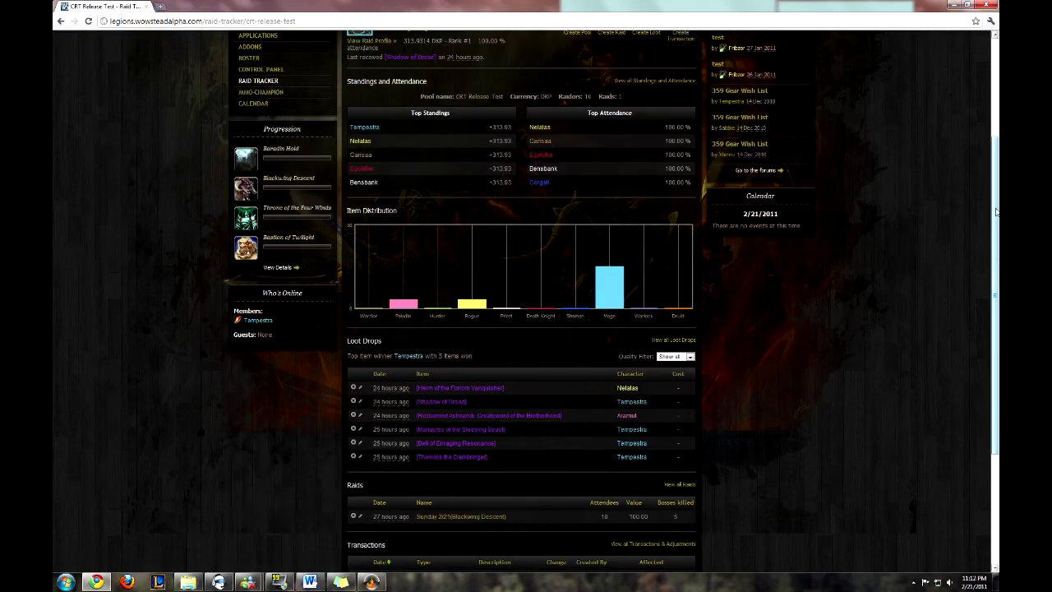
pyautogui.scroll(-2, 534, 403)
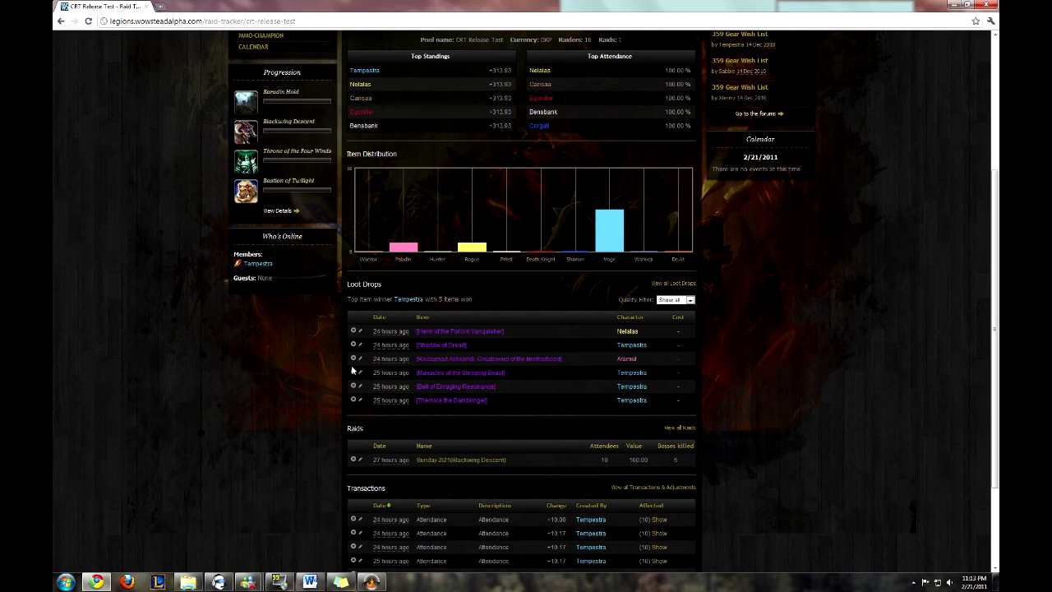
pyautogui.click(360, 386)
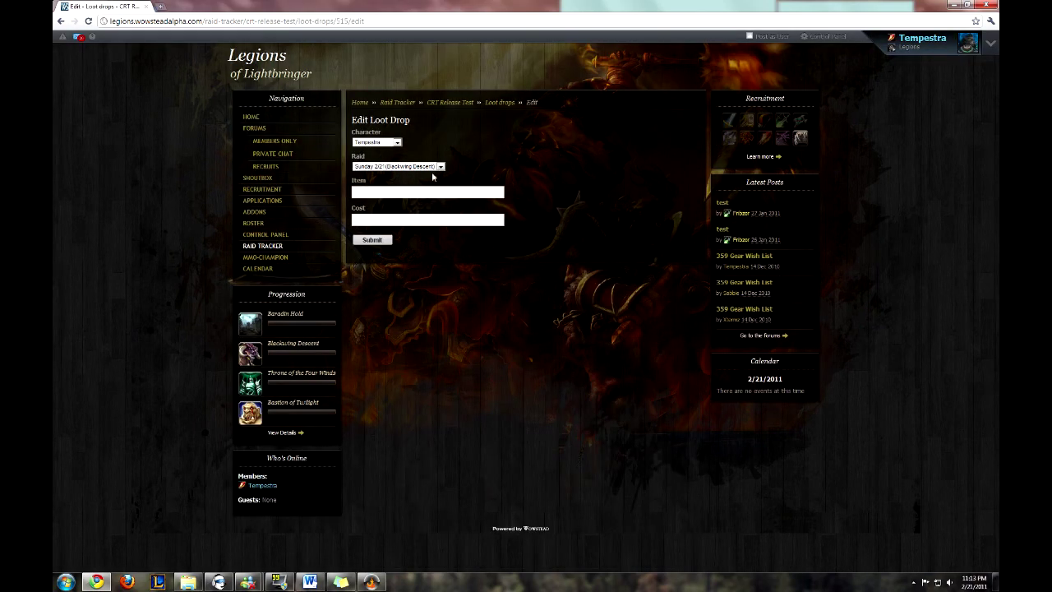
pyautogui.click(60, 21)
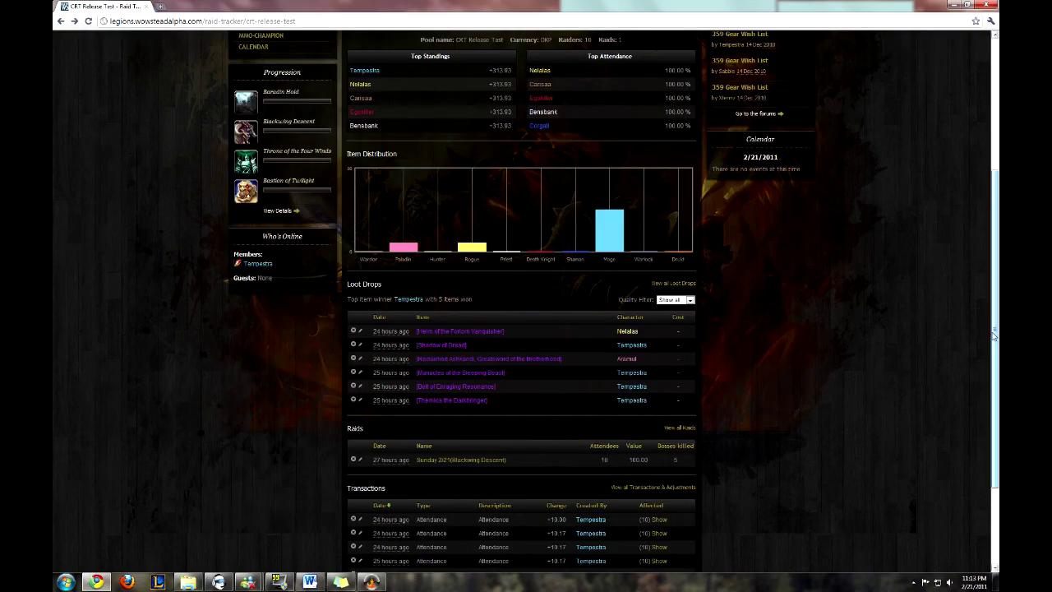
pyautogui.moveTo(996, 337); pyautogui.dragTo(989, 290)
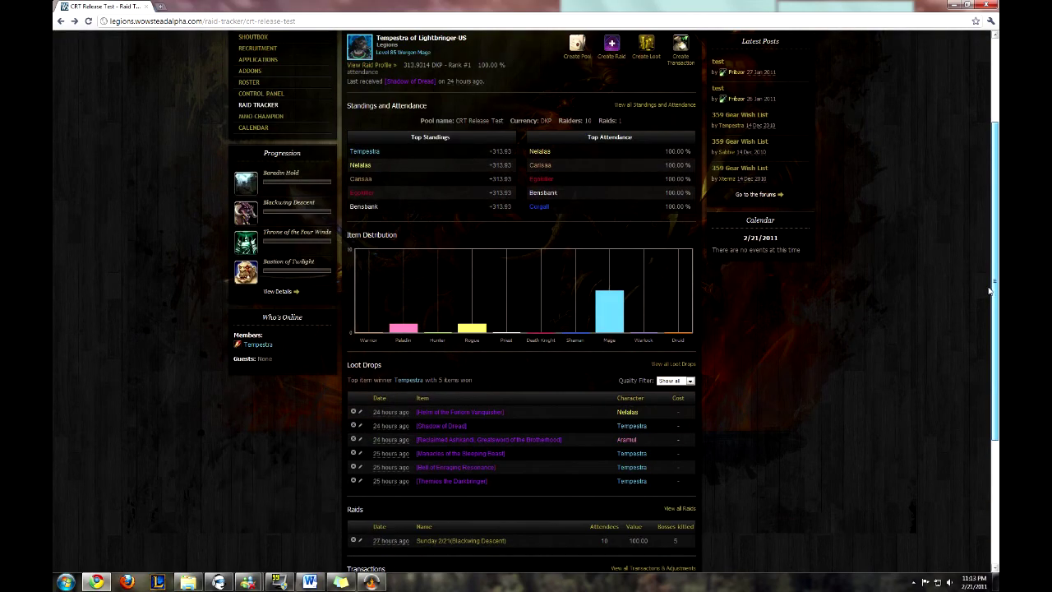
# - Open the Sunday 2/21 Blackwing Descent raid page and review its 10 attendees and loot drops
pyautogui.click(470, 541)
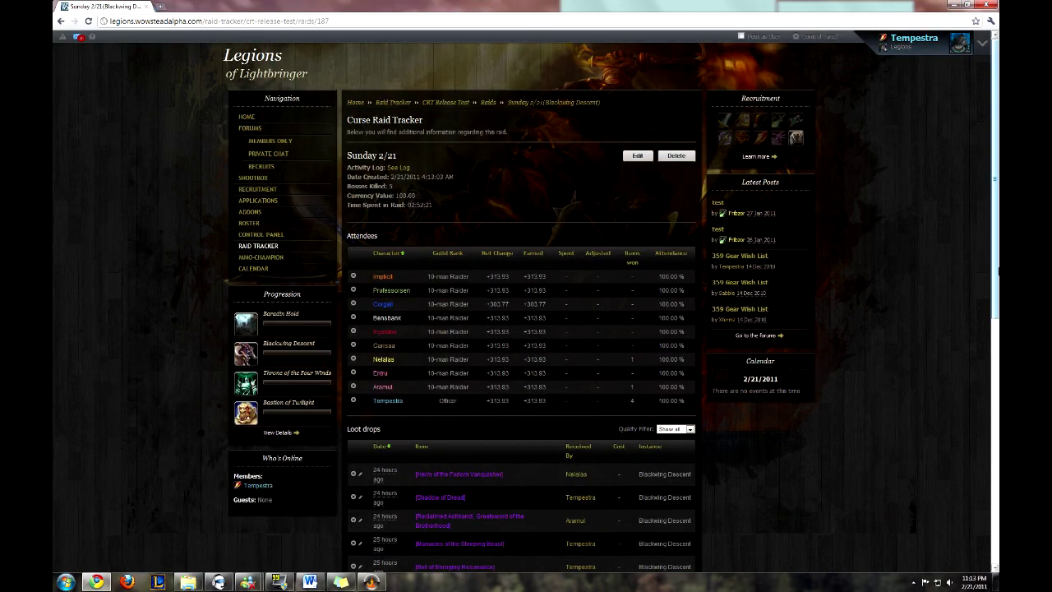
pyautogui.scroll(-2, 994, 273)
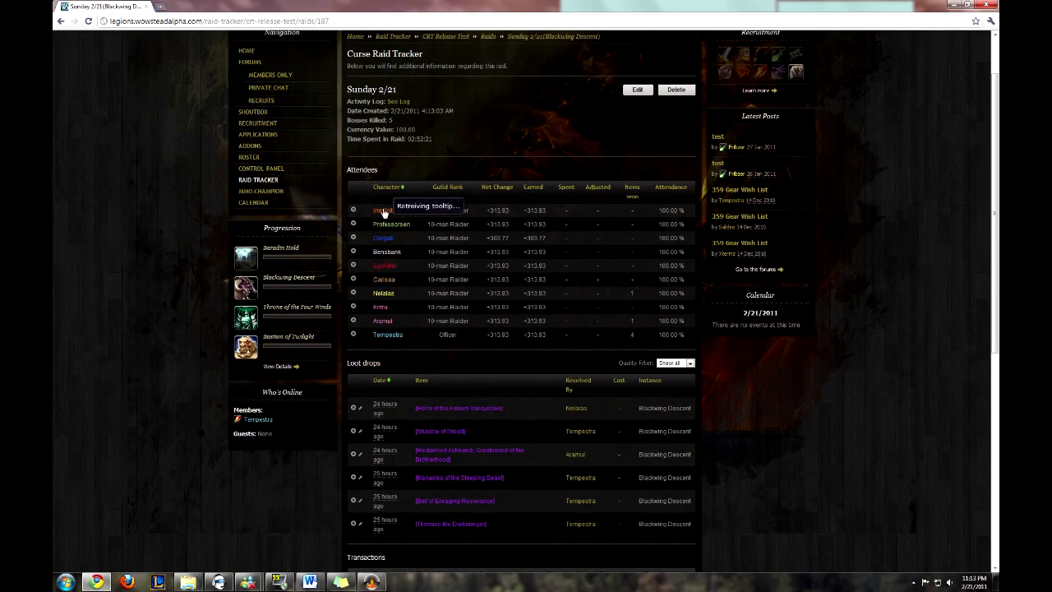